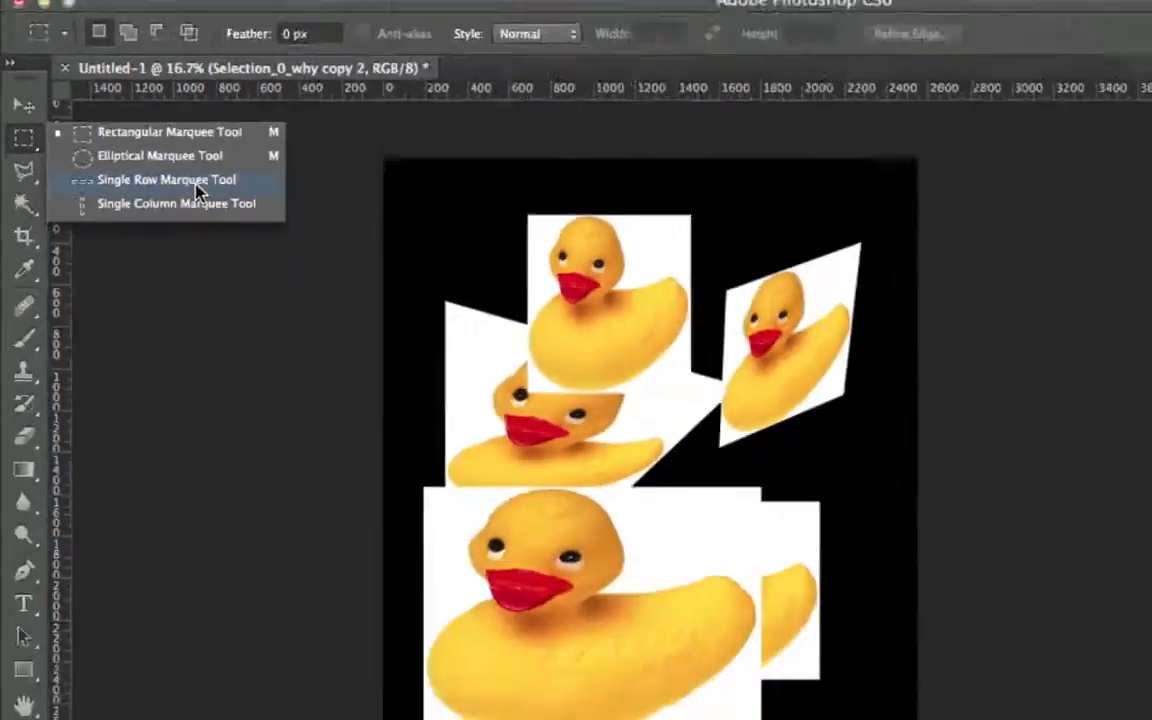
Try a single-row selection across the canvas, then return to the Rectangular Marquee
{"action": "left_click", "coordinate": [500, 300]}
{"action": "left_click", "coordinate": [398, 452]}
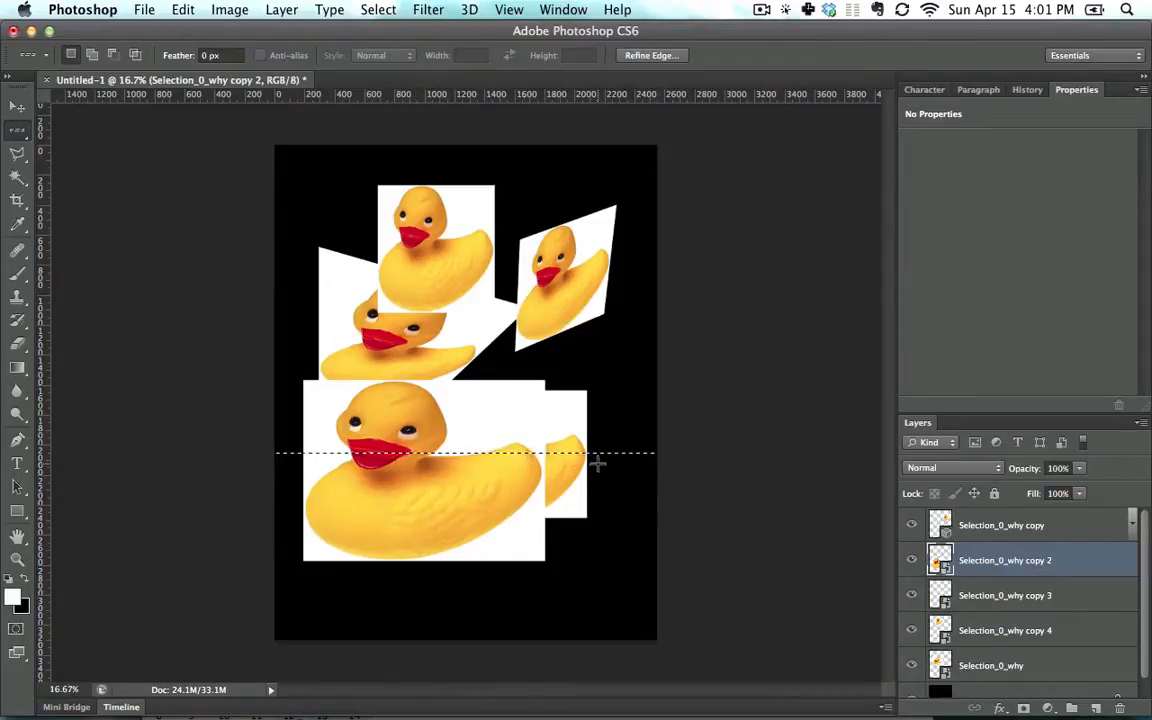
{"action": "left_click", "coordinate": [15, 138]}
{"action": "left_click", "coordinate": [95, 126]}
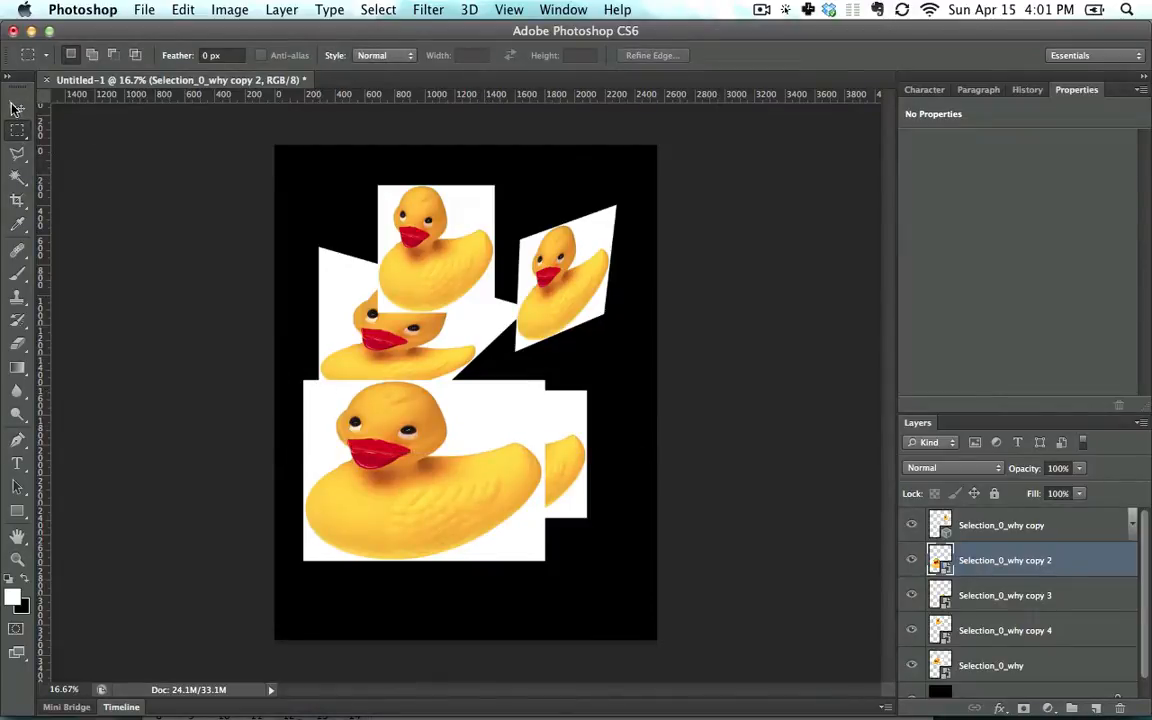
Nudge the large duck, then delete the copy 3 through Selection_0_why duck layers
{"action": "left_click", "coordinate": [17, 107]}
{"action": "left_click_drag", "start_coordinate": [489, 483], "coordinate": [504, 474]}
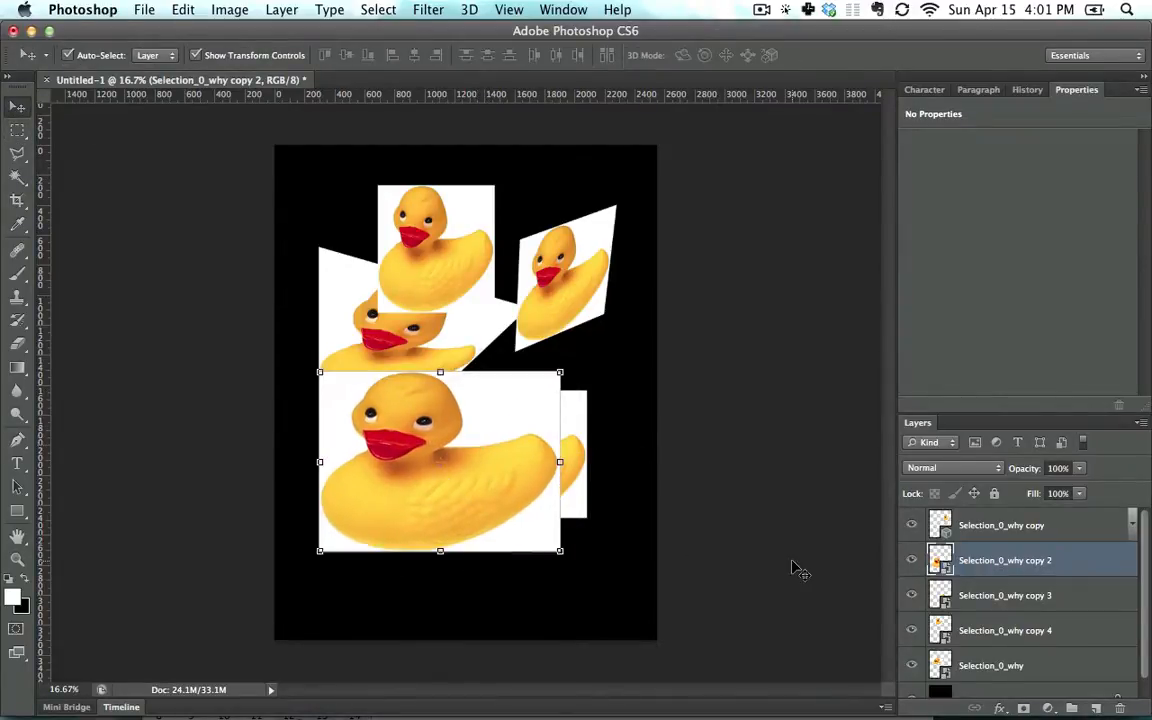
{"action": "right_click", "coordinate": [1098, 562]}
{"action": "left_click", "coordinate": [1037, 595]}
{"action": "left_click", "coordinate": [1028, 663], "text": "shift"}
{"action": "key", "text": "BackSpace"}
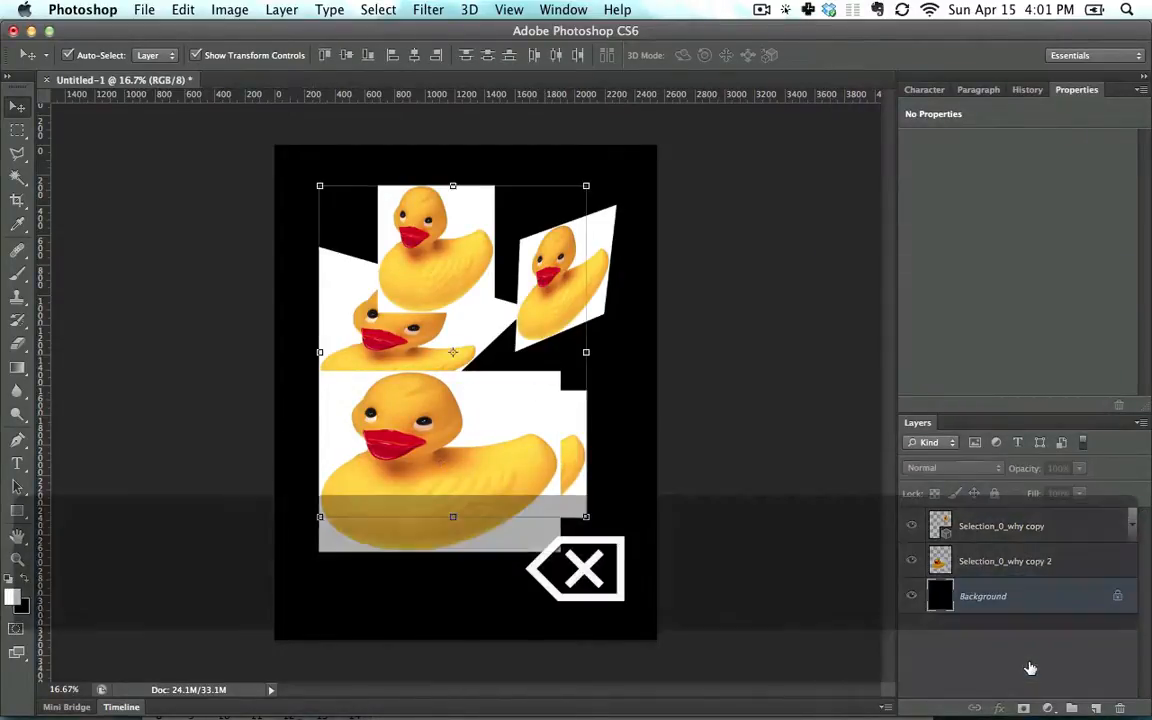
Delete the rotated Selection_0_why copy layer and move the remaining duck toward the centre
{"action": "left_click", "coordinate": [1071, 525]}
{"action": "key", "text": "BackSpace"}
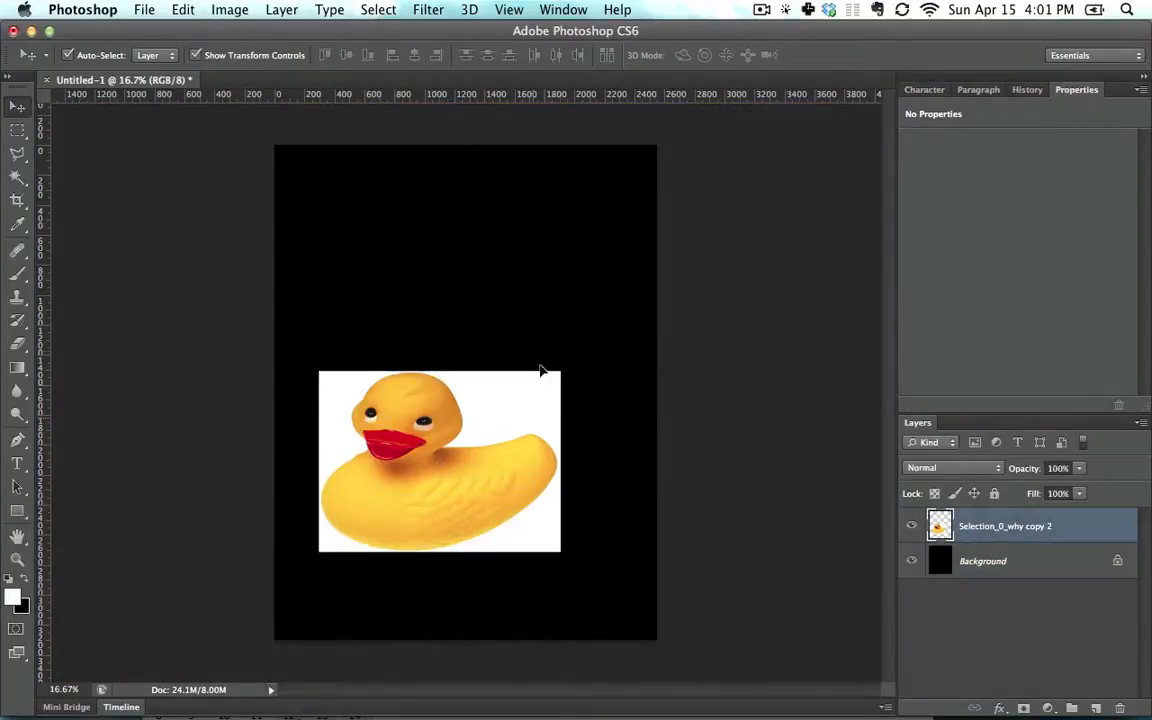
{"action": "left_click_drag", "start_coordinate": [460, 465], "coordinate": [472, 395]}
Select a rectangle around the duck's head, drag it upward, then undo the move
{"action": "left_click", "coordinate": [24, 132]}
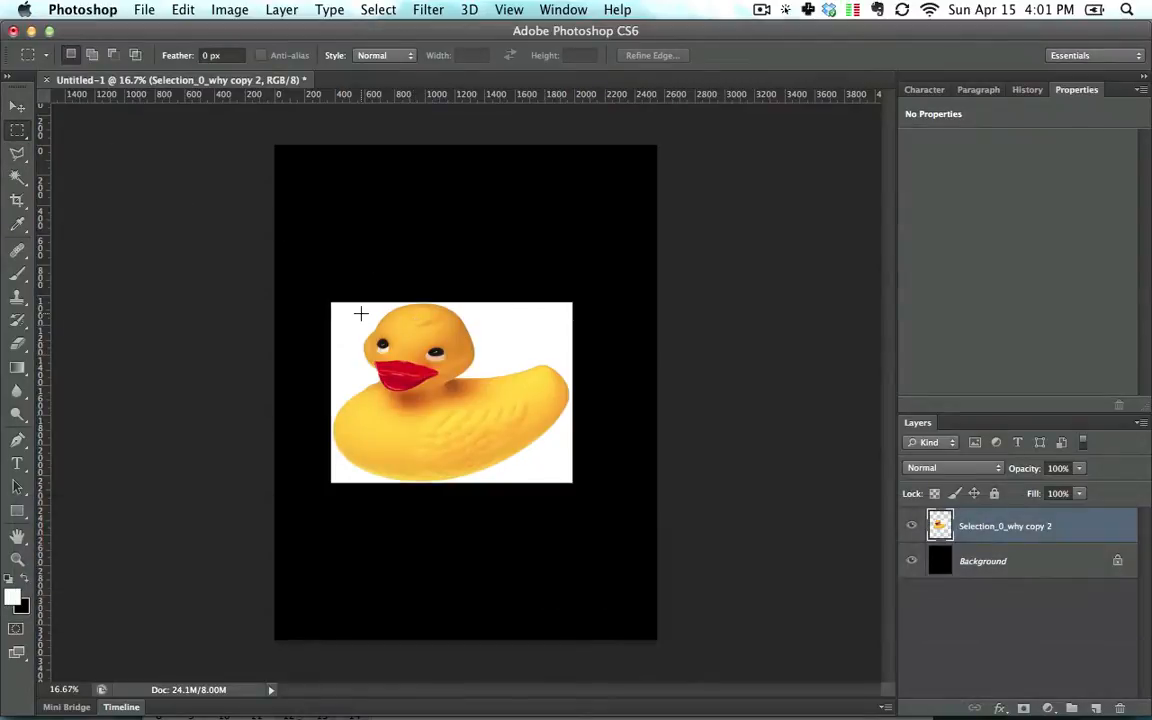
{"action": "left_click_drag", "start_coordinate": [361, 314], "coordinate": [485, 412]}
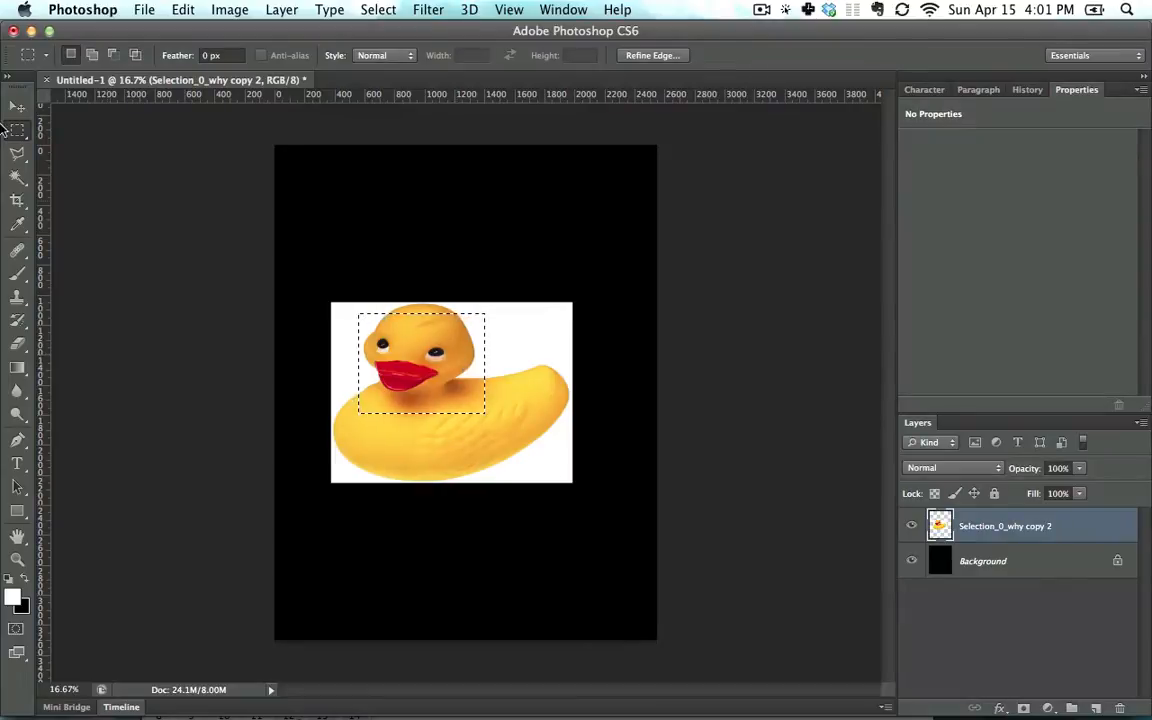
{"action": "left_click", "coordinate": [17, 106]}
{"action": "left_click_drag", "start_coordinate": [412, 338], "coordinate": [417, 212]}
{"action": "left_click", "coordinate": [197, 55]}
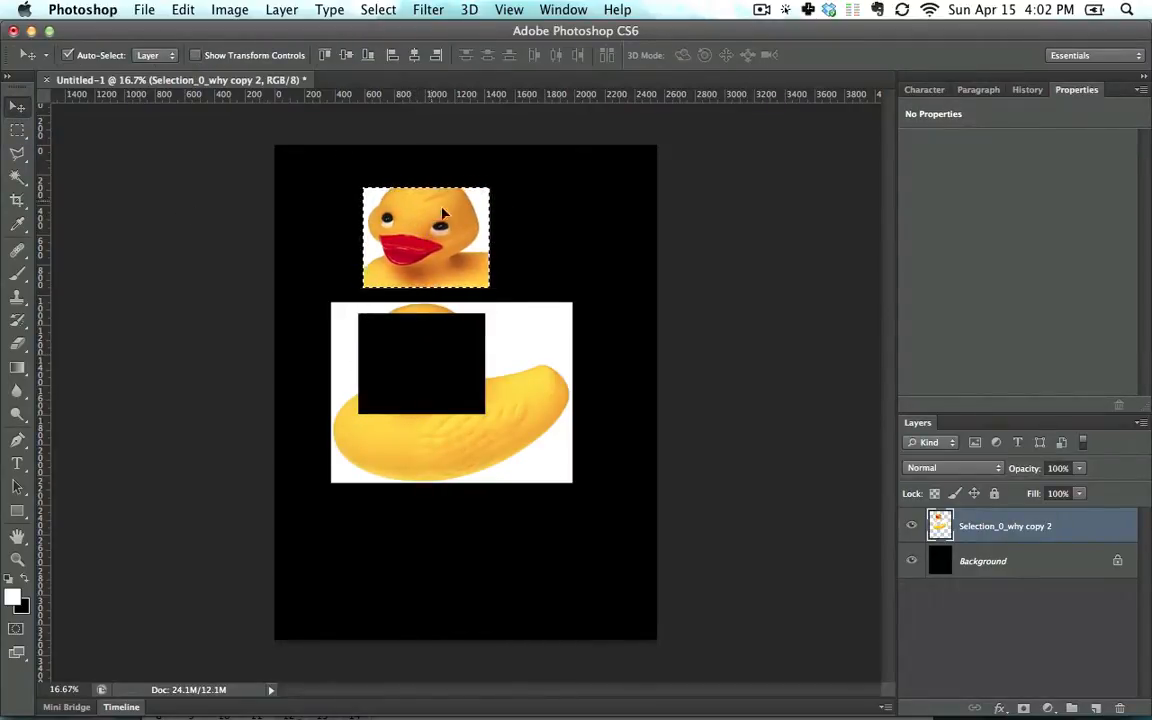
{"action": "key", "text": "super+z"}
Invert the head selection's colours and paint white strokes on it, undoing each
{"action": "left_click", "coordinate": [17, 130]}
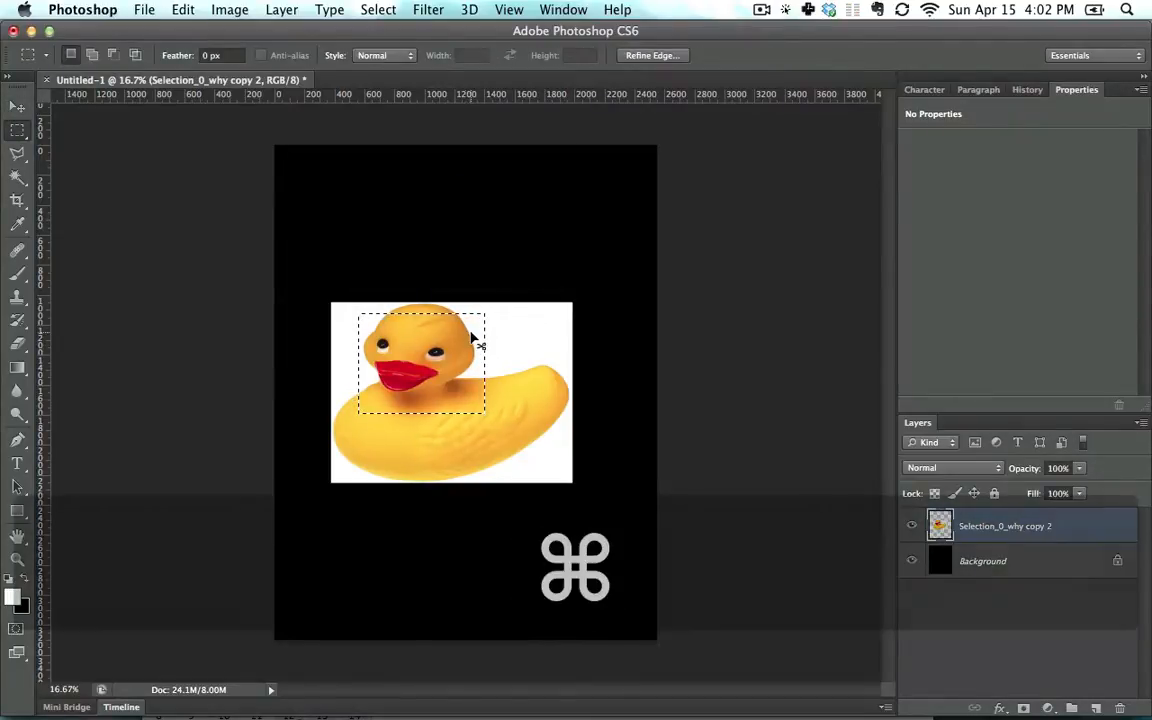
{"action": "key", "text": "super+i"}
{"action": "key", "text": "super+z"}
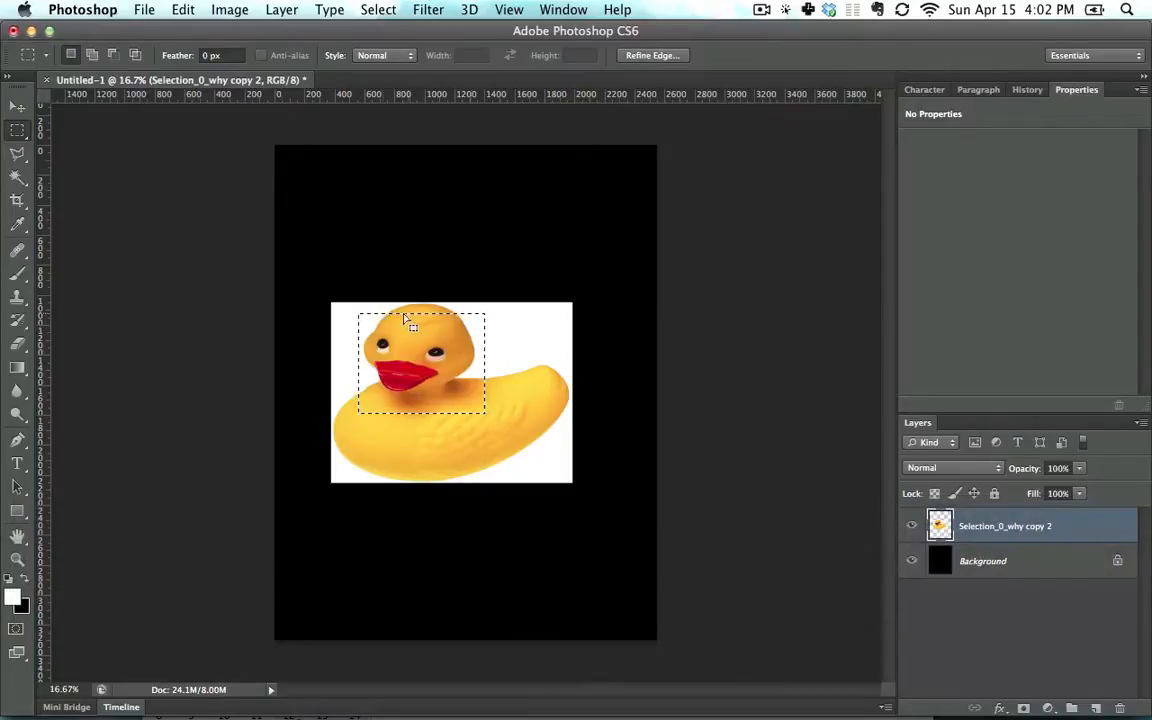
{"action": "key", "text": "b"}
{"action": "left_click_drag", "start_coordinate": [402, 314], "coordinate": [402, 360]}
{"action": "left_click_drag", "start_coordinate": [364, 340], "coordinate": [470, 340]}
{"action": "left_click_drag", "start_coordinate": [309, 376], "coordinate": [437, 389]}
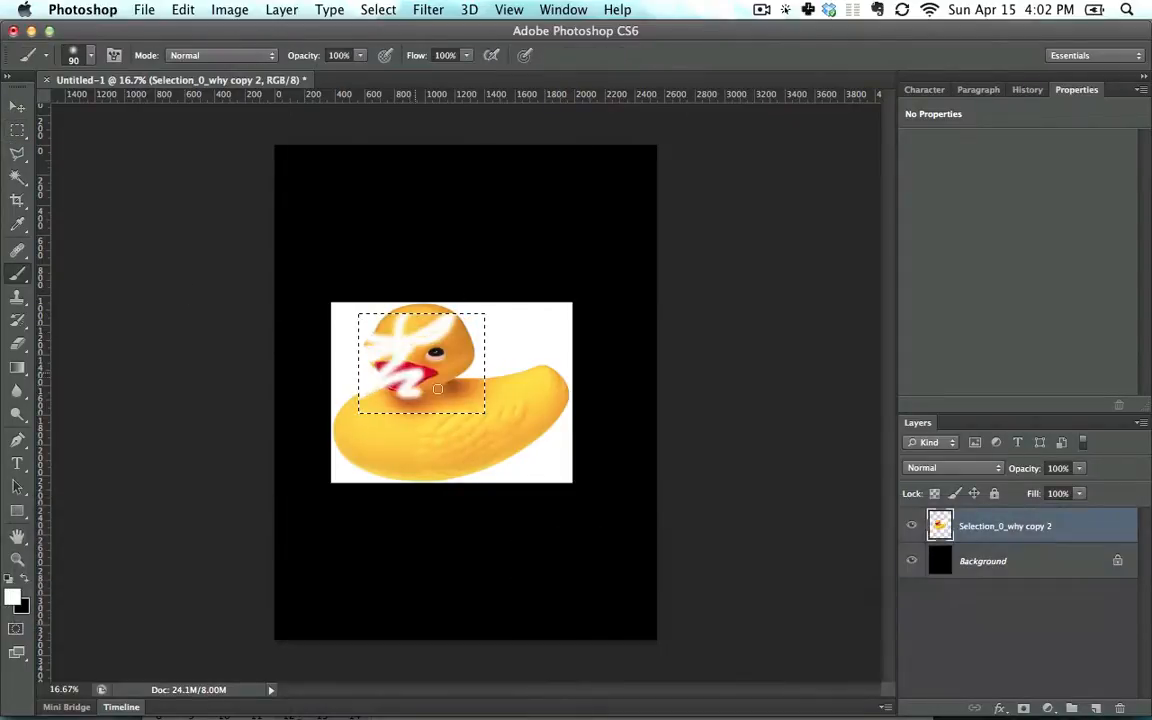
{"action": "key", "text": "super+z"}
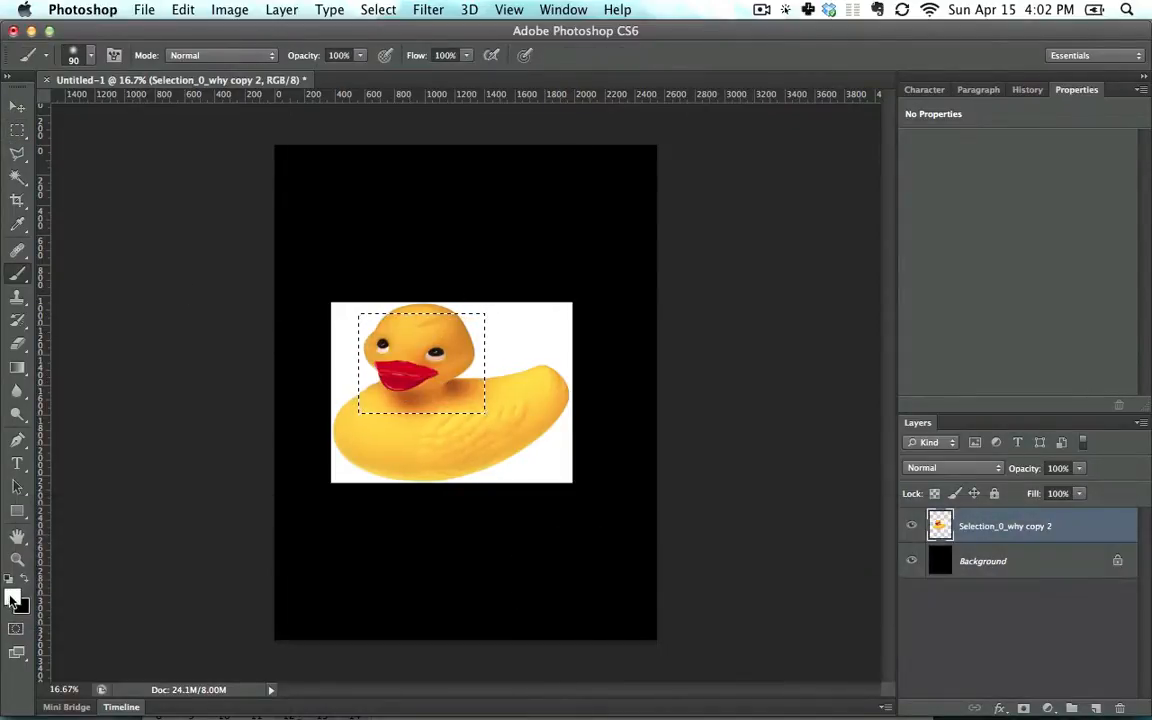
Set the foreground colour to bright red, test red strokes on the head, then undo
{"action": "left_click", "coordinate": [12, 597]}
{"action": "left_click_drag", "start_coordinate": [500, 410], "coordinate": [561, 404]}
{"action": "left_click", "coordinate": [704, 385]}
{"action": "mouse_move", "coordinate": [360, 342]}
{"action": "left_mouse_down"}
{"action": "mouse_move", "coordinate": [427, 349]}
{"action": "mouse_move", "coordinate": [480, 382]}
{"action": "left_mouse_up"}
{"action": "key", "text": "super+z"}
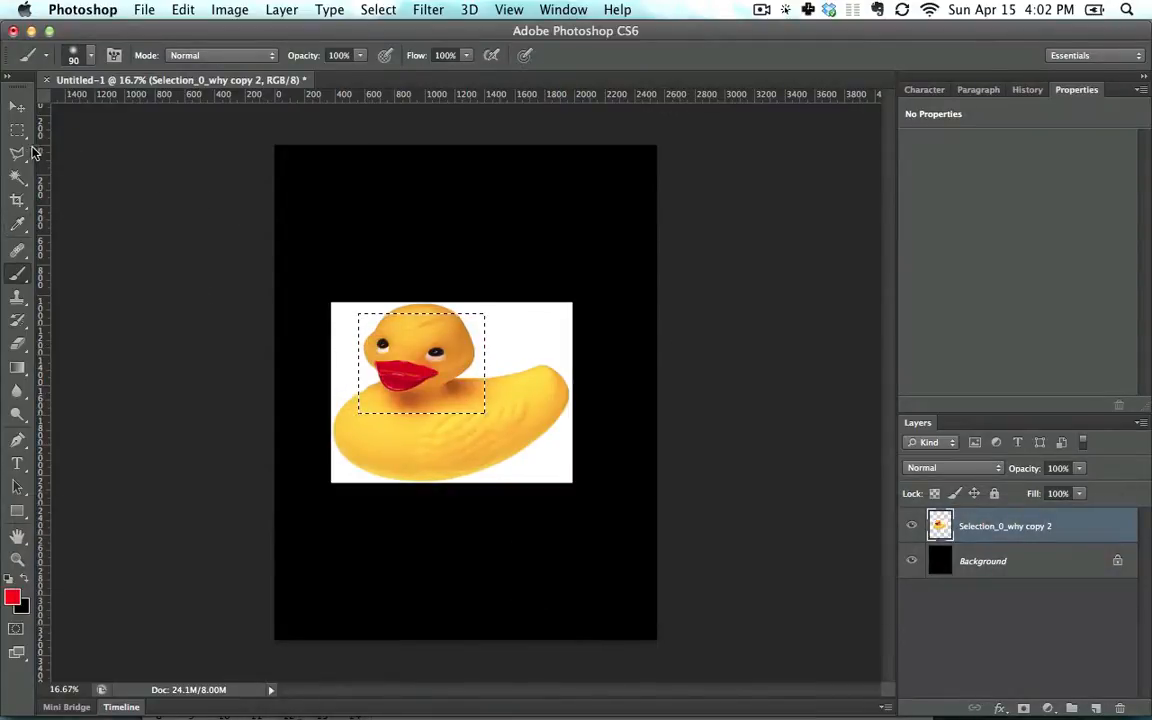
Draw a square head selection and a centred square selection using Shift and Option
{"action": "left_click", "coordinate": [17, 131]}
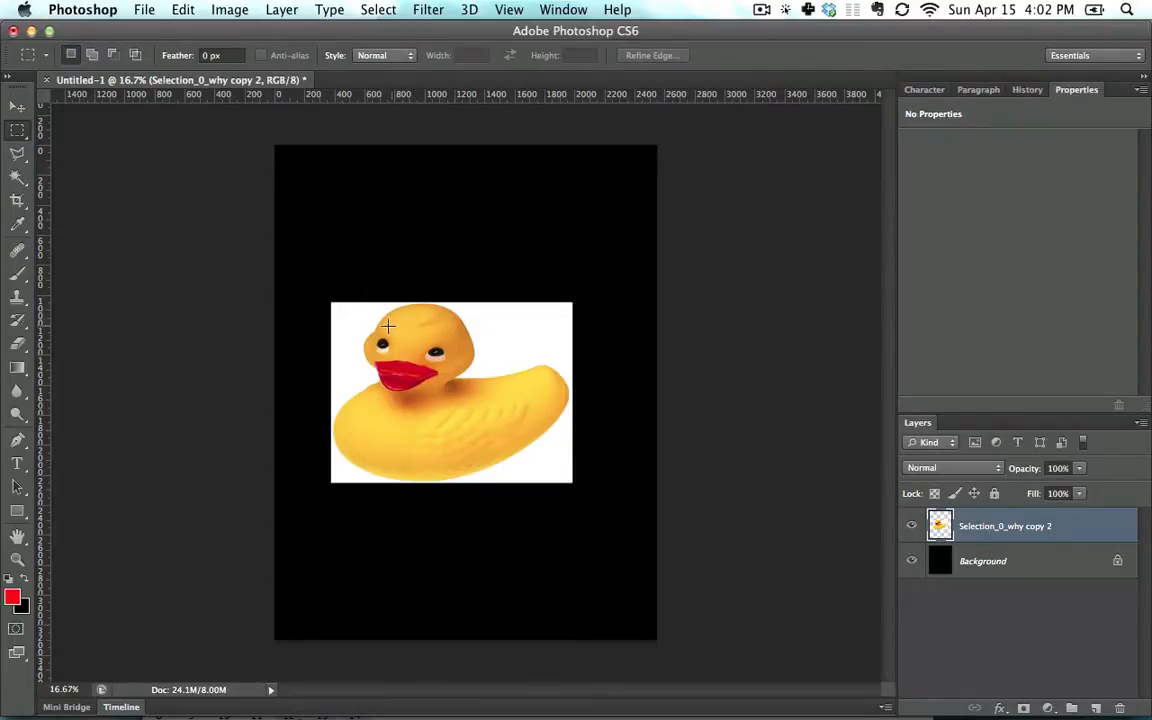
{"action": "left_click_drag", "start_coordinate": [351, 312], "coordinate": [463, 425]}
{"action": "left_click_drag", "start_coordinate": [357, 316], "coordinate": [532, 293]}
{"action": "key", "text": "alt"}
{"action": "key", "text": "shift"}
Cmd-drag the duck photo slightly up and right, keeping the head selection
{"action": "key", "text": "super"}
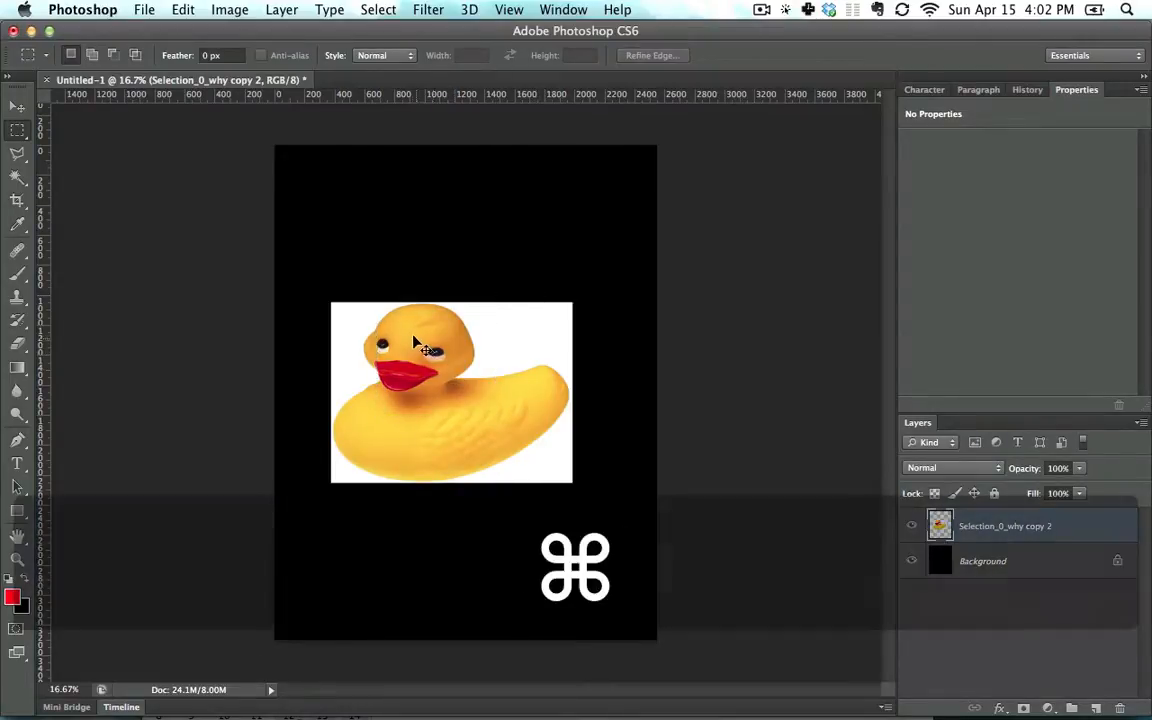
{"action": "left_click_drag", "start_coordinate": [455, 375], "coordinate": [507, 390]}
{"action": "left_click", "coordinate": [447, 343]}
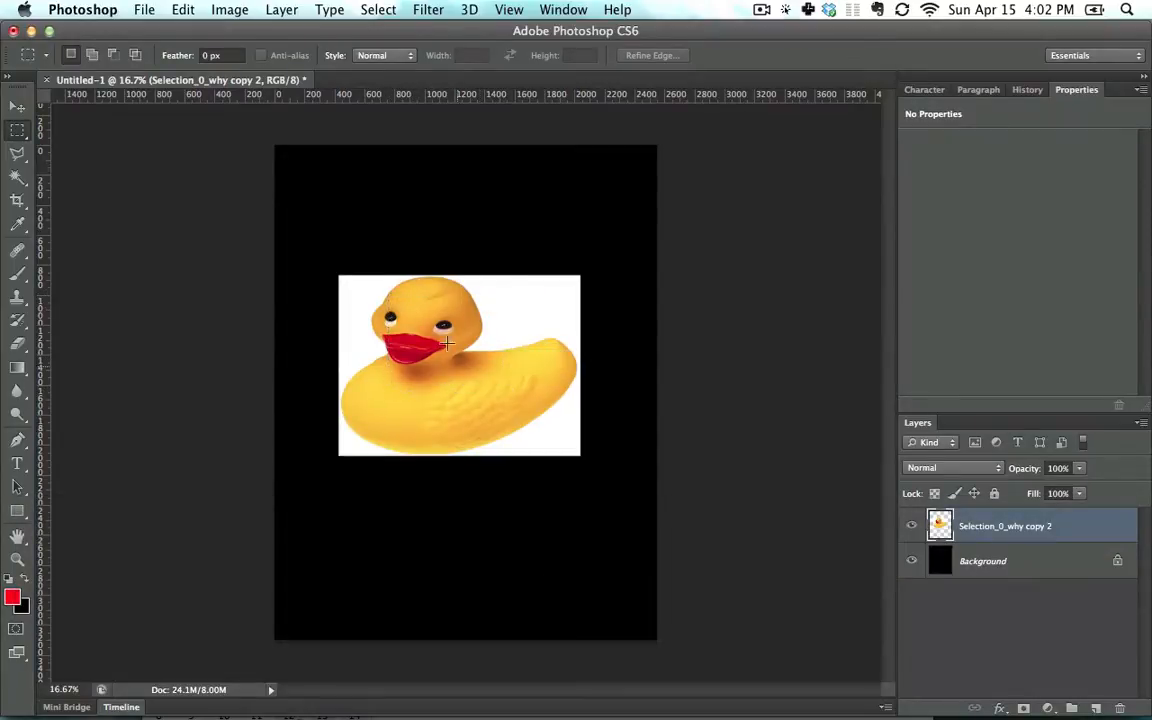
{"action": "key", "text": "super+z"}
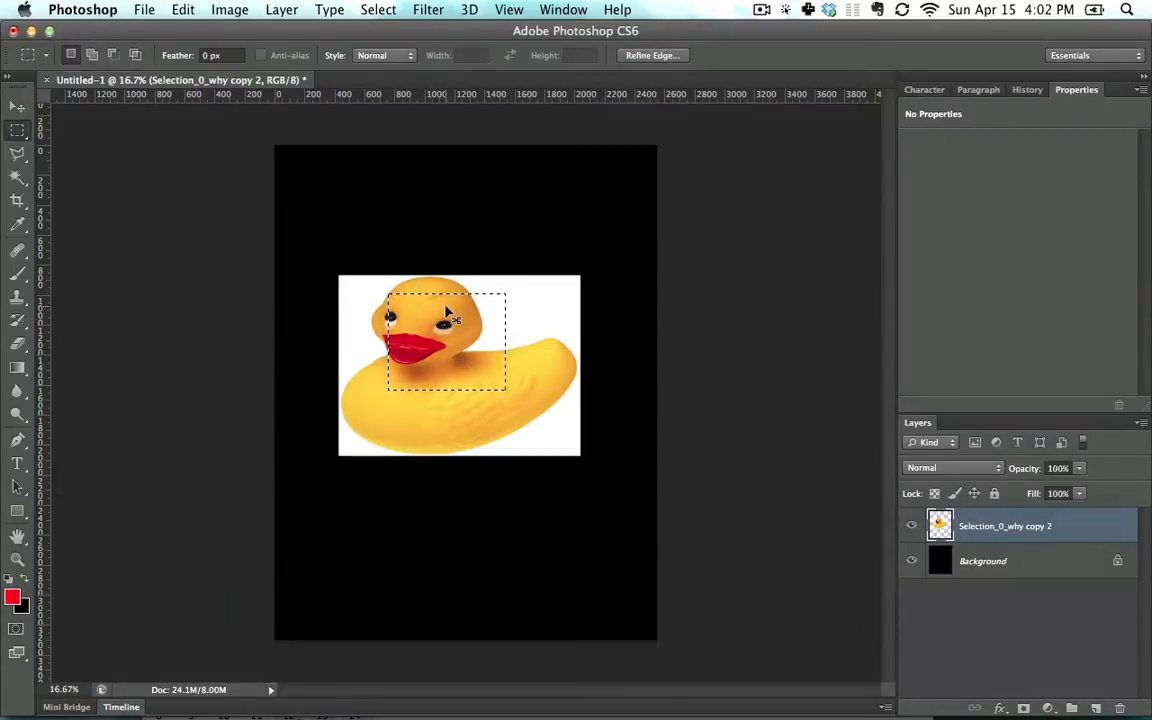
Lift the selected head piece off the duck, then step back to restore it
{"action": "key", "text": "super"}
{"action": "left_click_drag", "start_coordinate": [450, 332], "coordinate": [461, 195]}
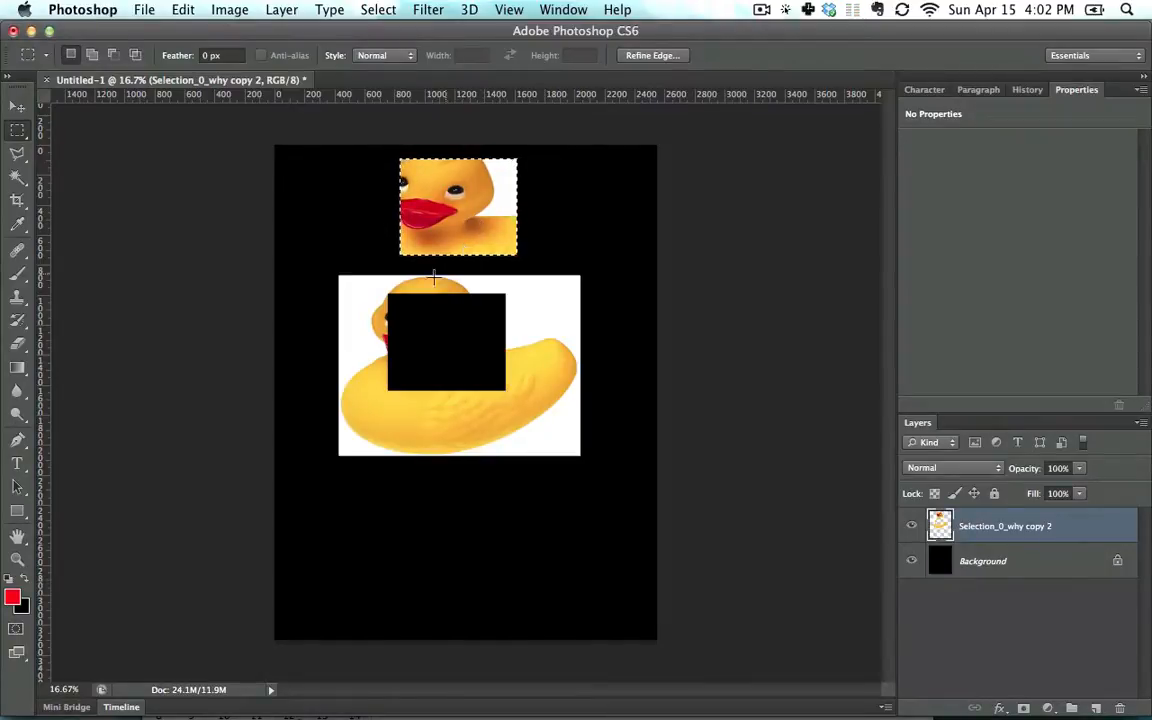
{"action": "key", "text": "super+z"}
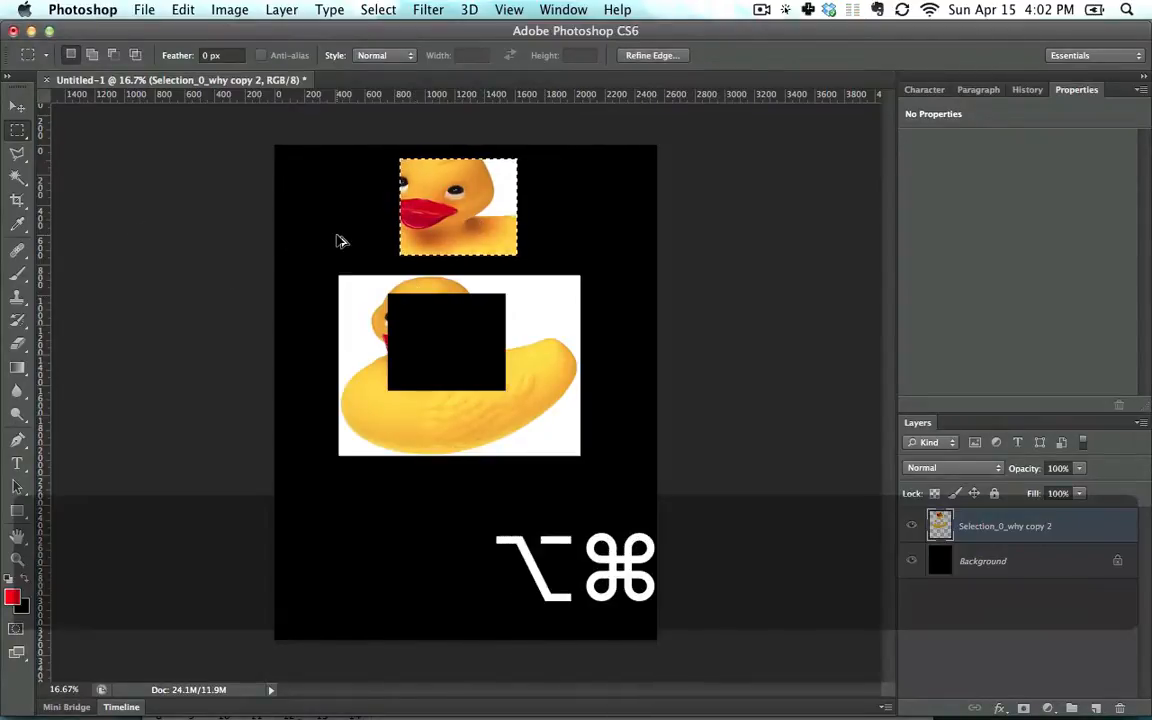
{"action": "key", "text": "alt+super+z"}
{"action": "key", "text": "alt+super+z"}
Draw a square head selection and a centred one, undoing the latest
{"action": "left_click_drag", "start_coordinate": [361, 286], "coordinate": [478, 402]}
{"action": "left_click_drag", "start_coordinate": [380, 298], "coordinate": [423, 314]}
{"action": "key", "text": "super+z"}
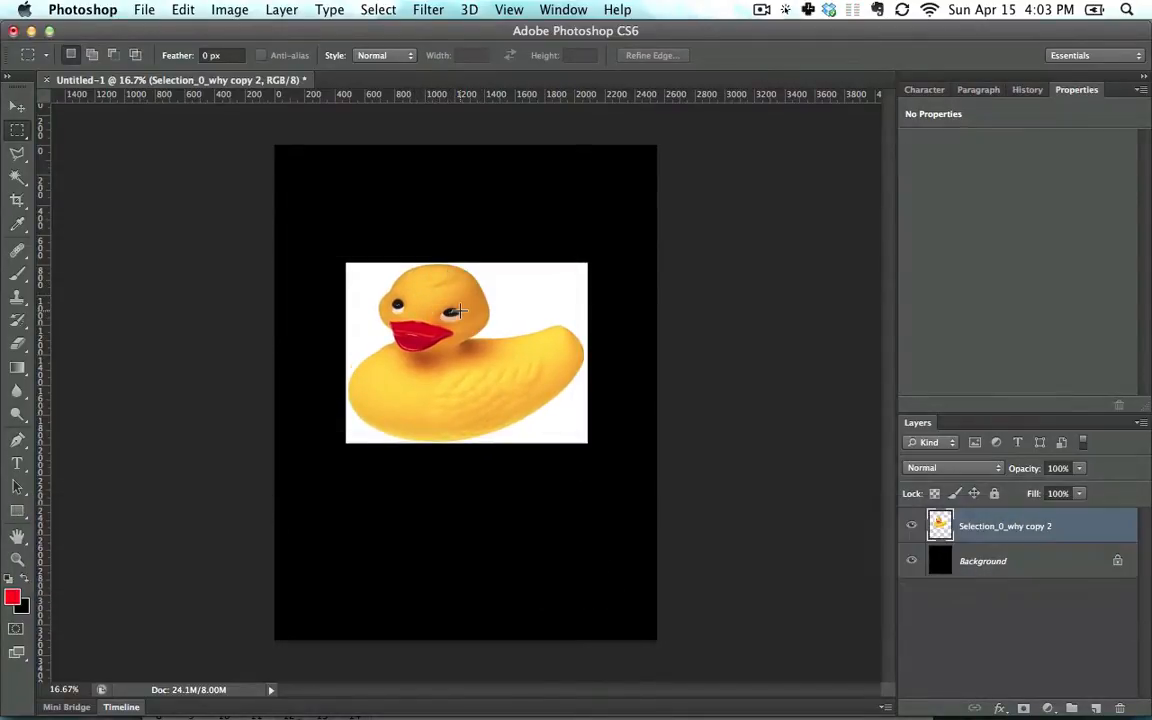
Combine two rectangles over the head and back, then subtract a rectangle from them
{"action": "left_click_drag", "start_coordinate": [367, 290], "coordinate": [473, 417]}
{"action": "key", "text": "shift"}
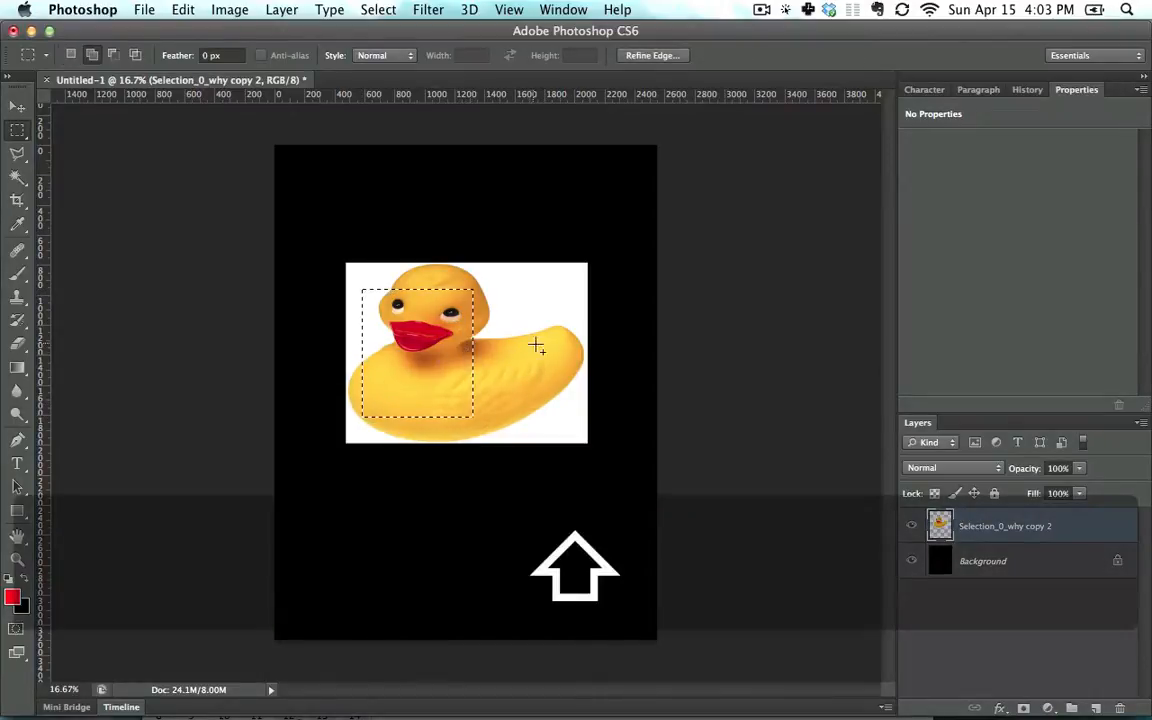
{"action": "left_click_drag", "start_coordinate": [555, 349], "coordinate": [448, 270]}
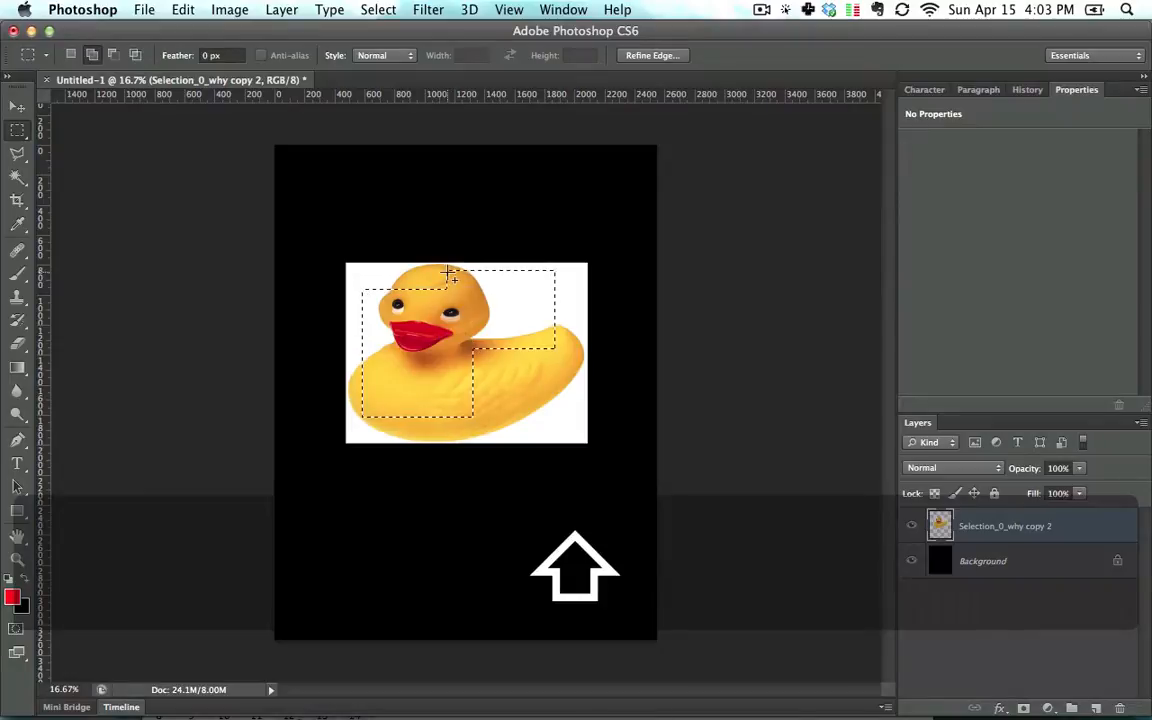
{"action": "key", "text": "alt"}
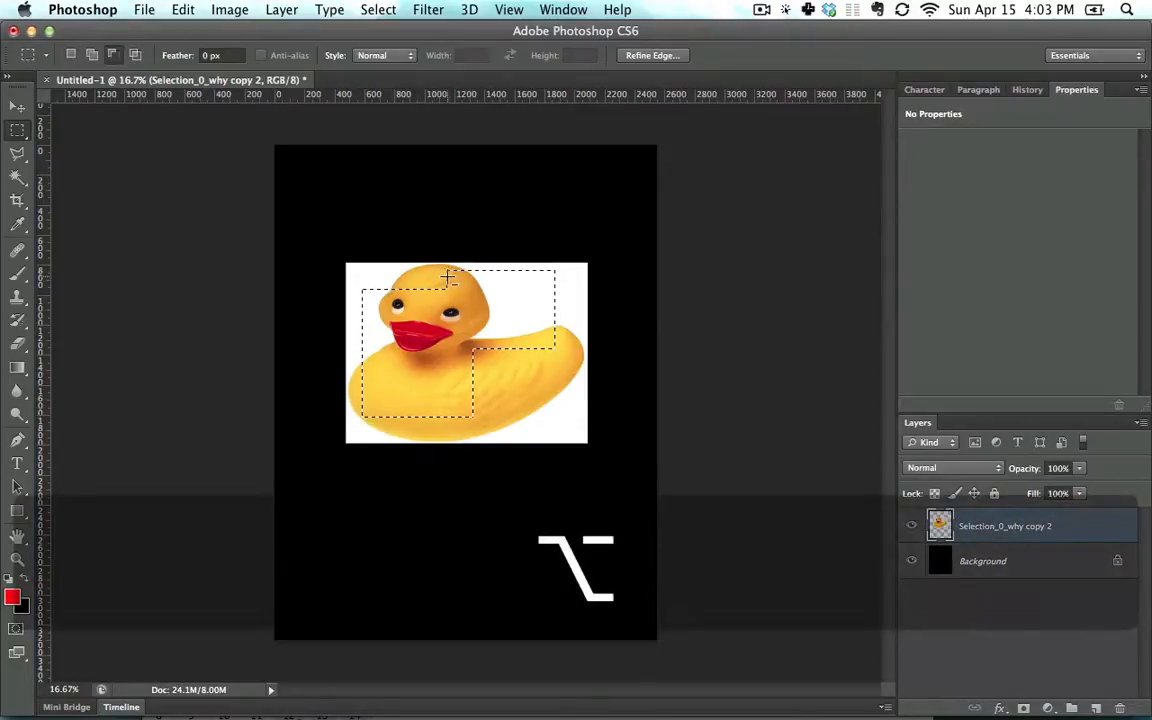
{"action": "left_click_drag", "start_coordinate": [533, 382], "coordinate": [453, 323]}
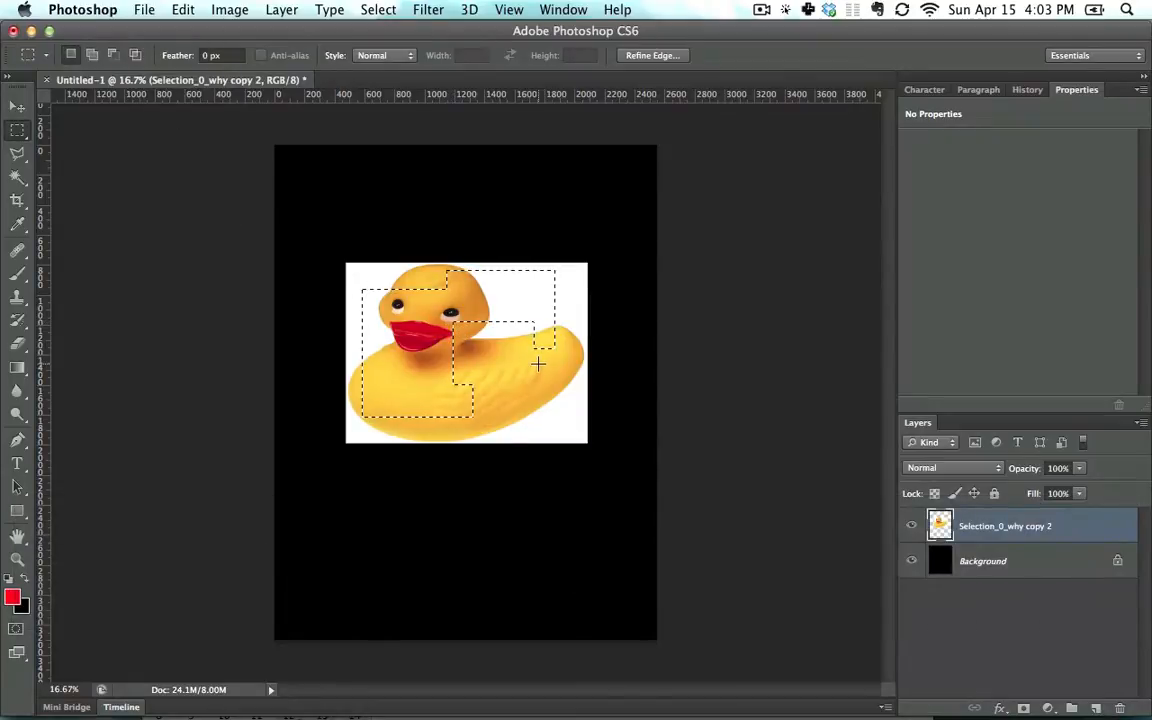
Intersect the selection with a new rectangle using Option+Shift, then deselect
{"action": "key", "text": "alt"}
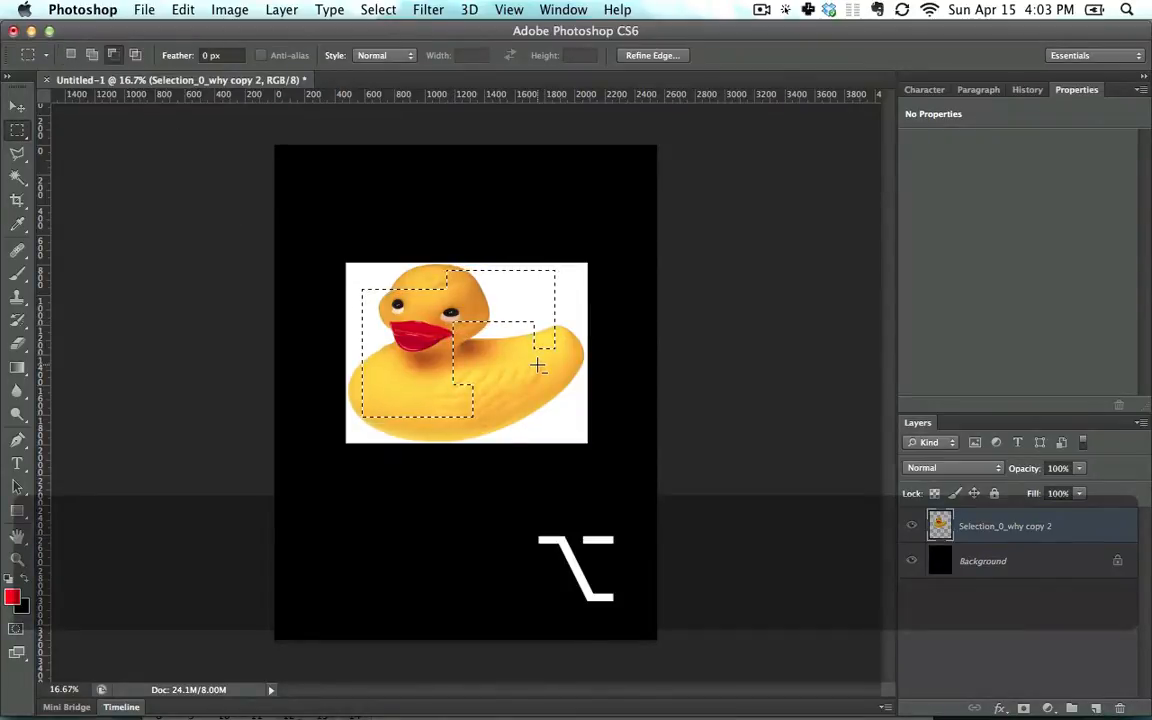
{"action": "key", "text": "shift"}
{"action": "left_click_drag", "start_coordinate": [545, 400], "coordinate": [426, 306]}
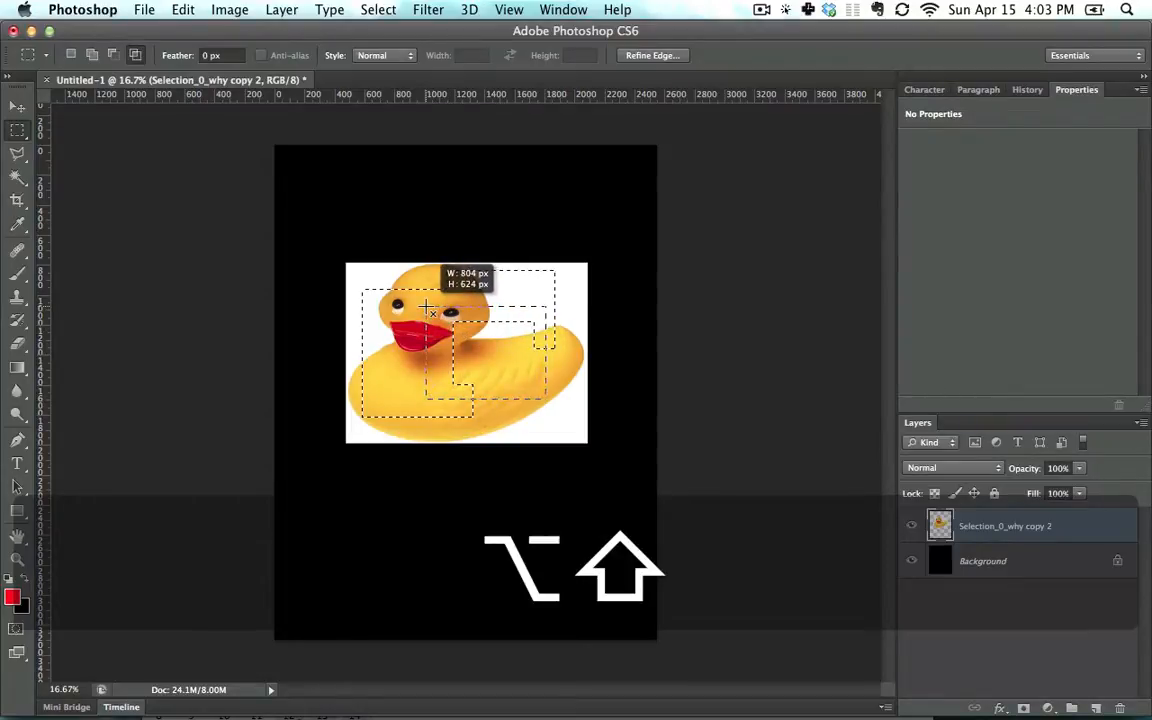
{"action": "left_click_drag", "start_coordinate": [426, 306], "coordinate": [426, 306]}
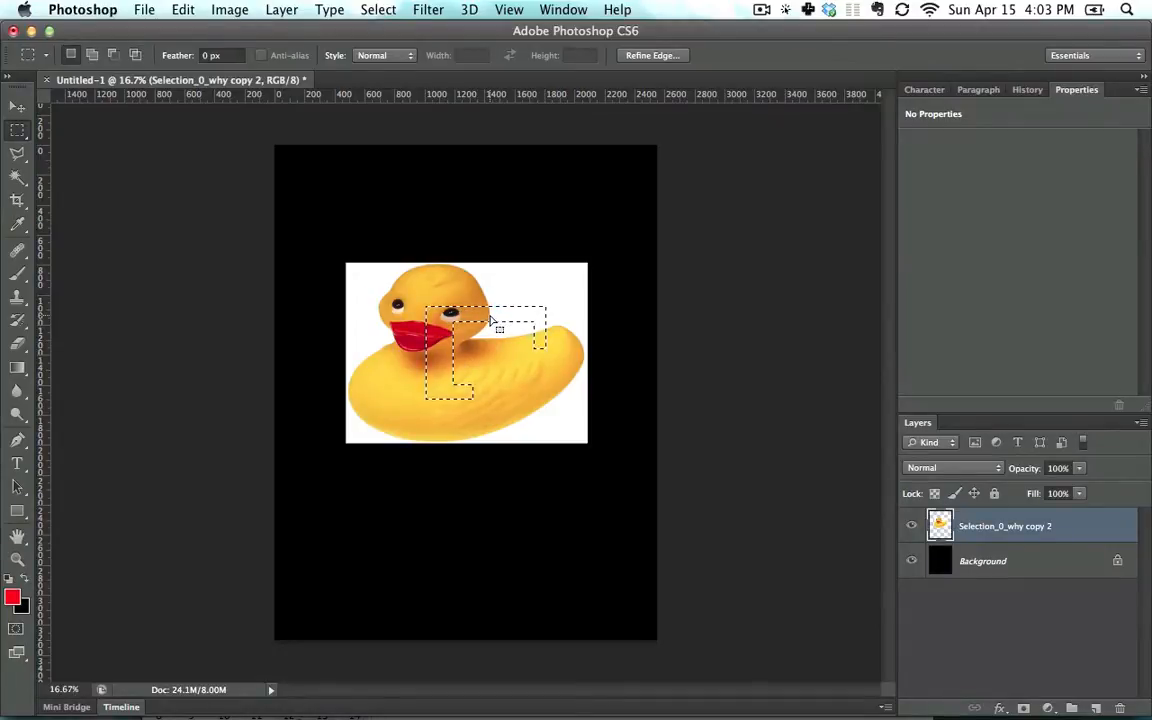
{"action": "left_click", "coordinate": [477, 312]}
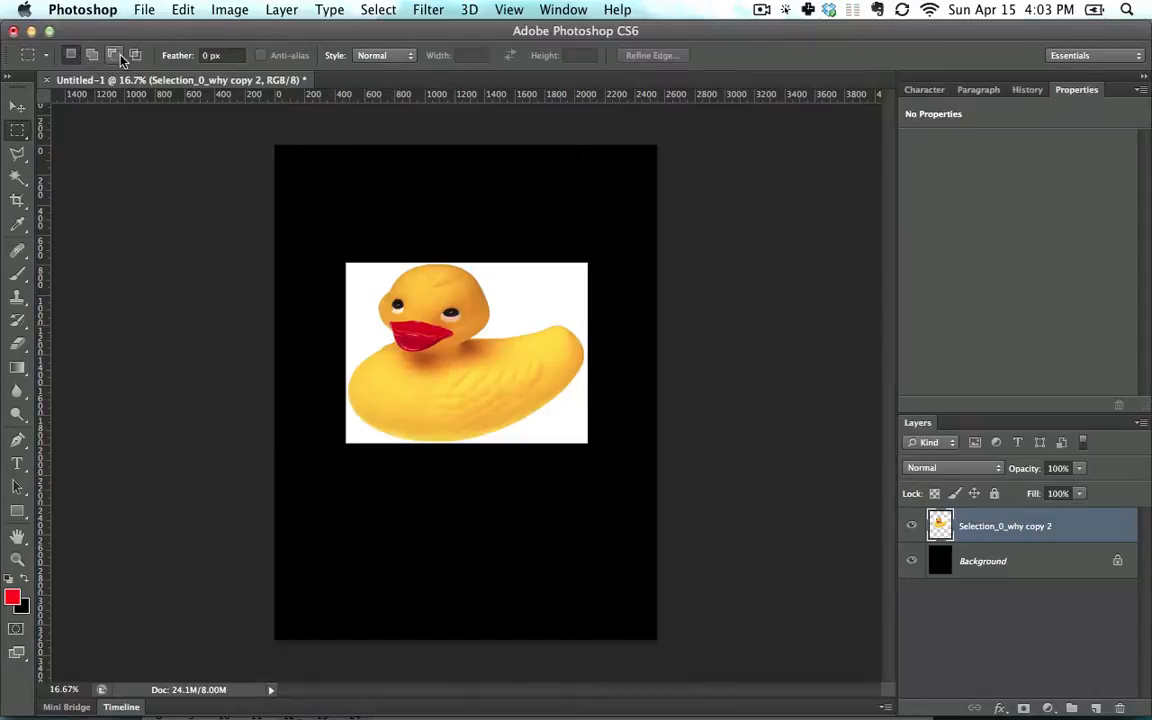
Set the marquee Feather to 5 px
{"action": "left_click", "coordinate": [238, 55]}
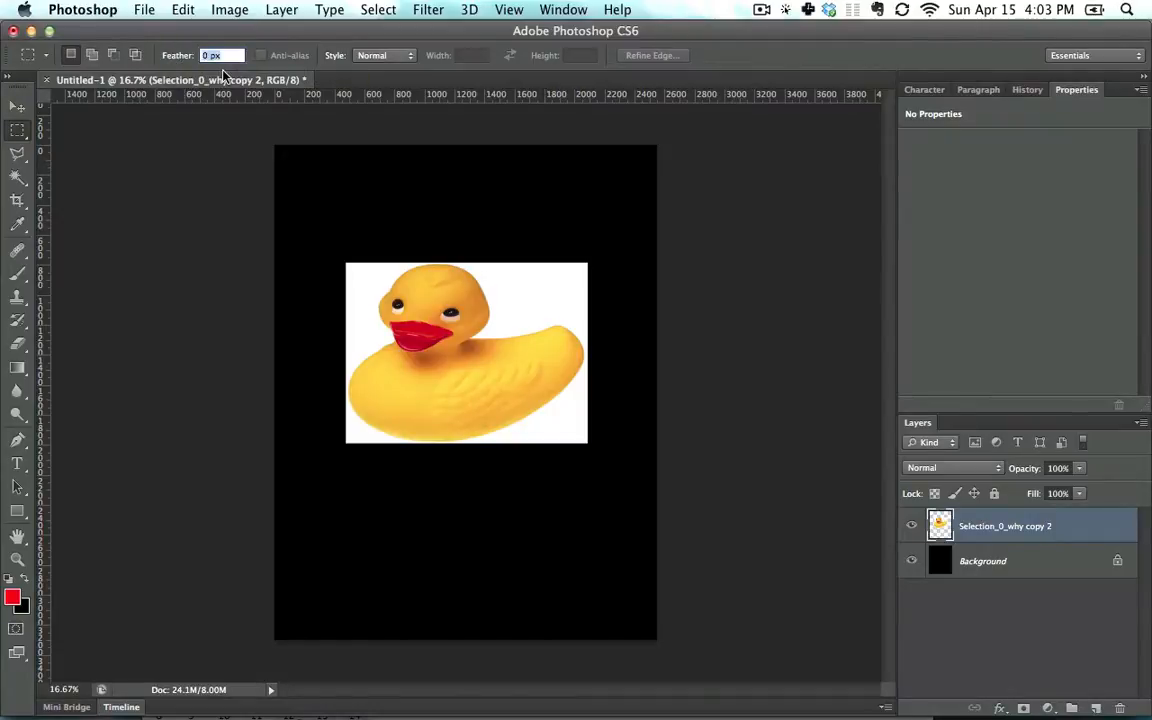
{"action": "type", "text": "5"}
{"action": "key", "text": "Return"}
{"action": "type", "text": "5"}
{"action": "key", "text": "Return"}
Select the duck's face and move the feathered pixels up above the photo
{"action": "left_click_drag", "start_coordinate": [394, 292], "coordinate": [523, 390]}
{"action": "left_click_drag", "start_coordinate": [476, 358], "coordinate": [473, 211]}
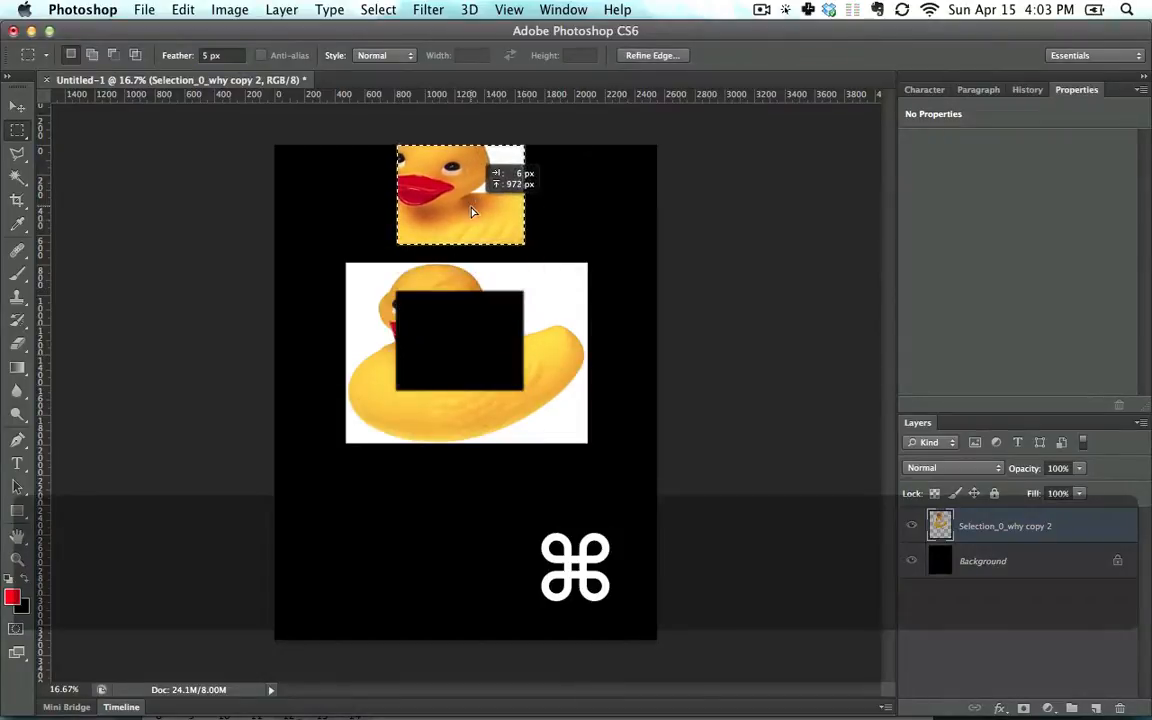
{"action": "left_click", "coordinate": [576, 216]}
Zoom in on the moved face to inspect its soft feathered edges
{"action": "key", "text": "super+equal"}
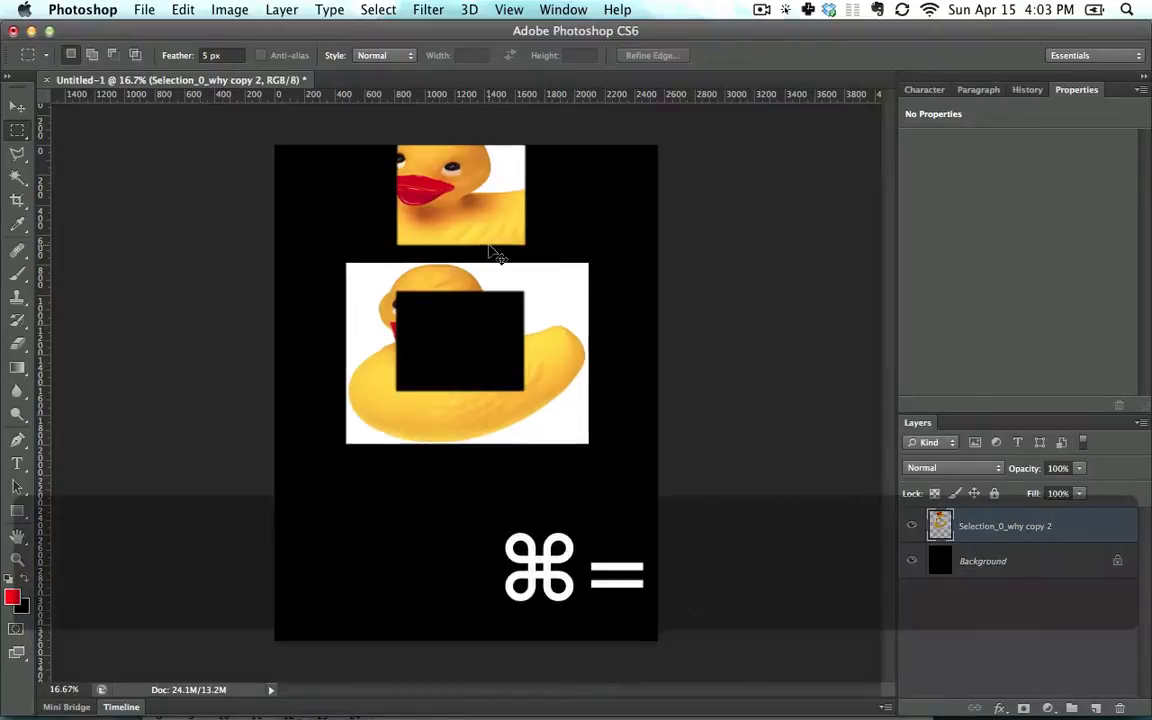
{"action": "key", "text": "super+equal"}
{"action": "key", "text": "space"}
{"action": "key", "text": "super+equal"}
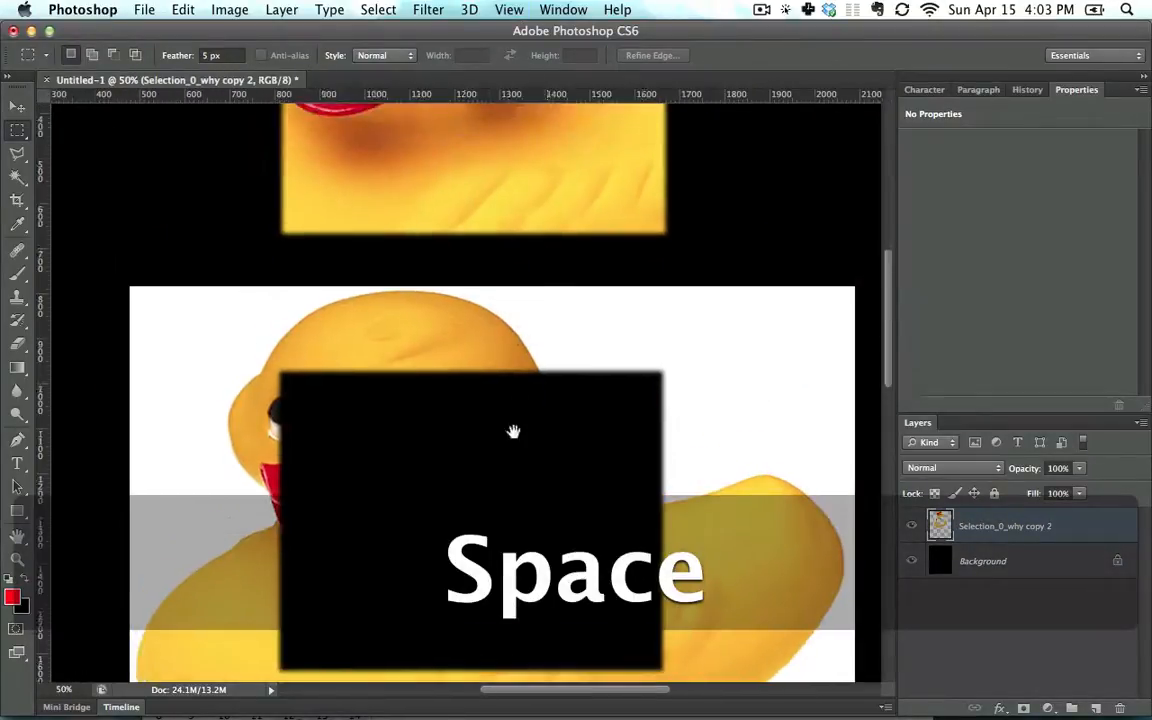
{"action": "scroll", "coordinate": [373, 314], "scroll_direction": "up", "scroll_amount": 5}
{"action": "scroll", "coordinate": [405, 330], "scroll_direction": "up", "scroll_amount": 2}
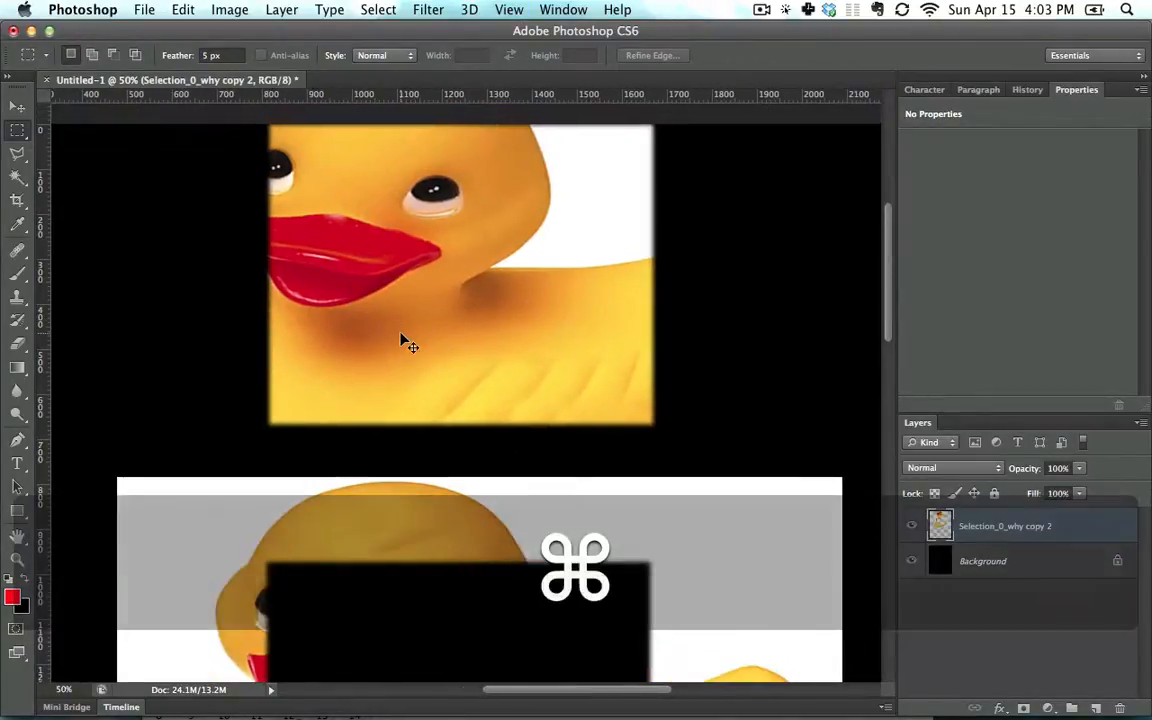
{"action": "key", "text": "super+equal"}
{"action": "key", "text": "space"}
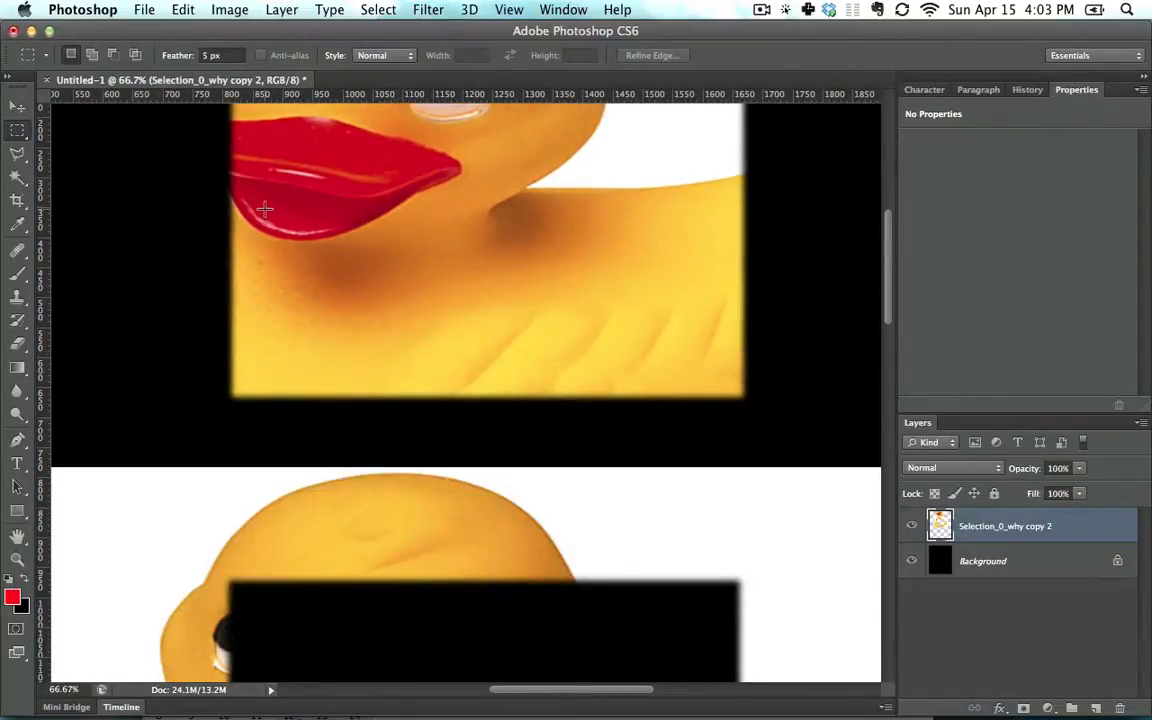
{"action": "key", "text": "alt+super"}
Undo the face move and fit the whole canvas on screen
{"action": "key", "text": "alt+super+z"}
{"action": "key", "text": "alt+super+z"}
{"action": "key", "text": "alt+super+z"}
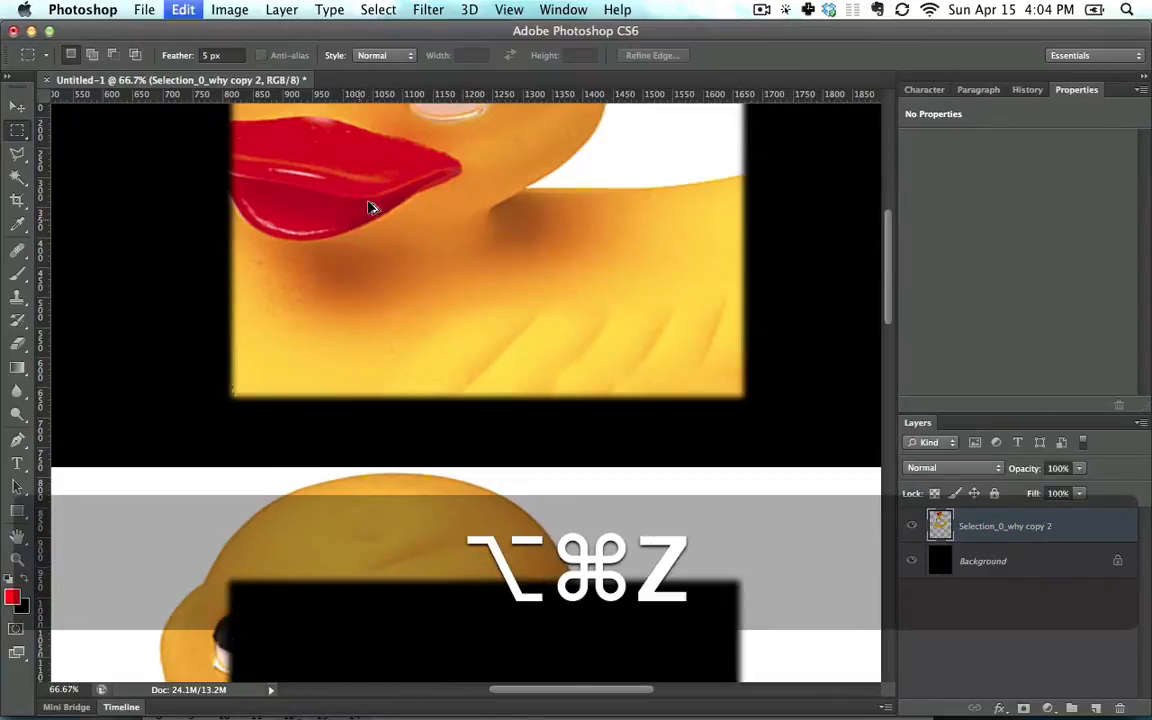
{"action": "key", "text": "super+0"}
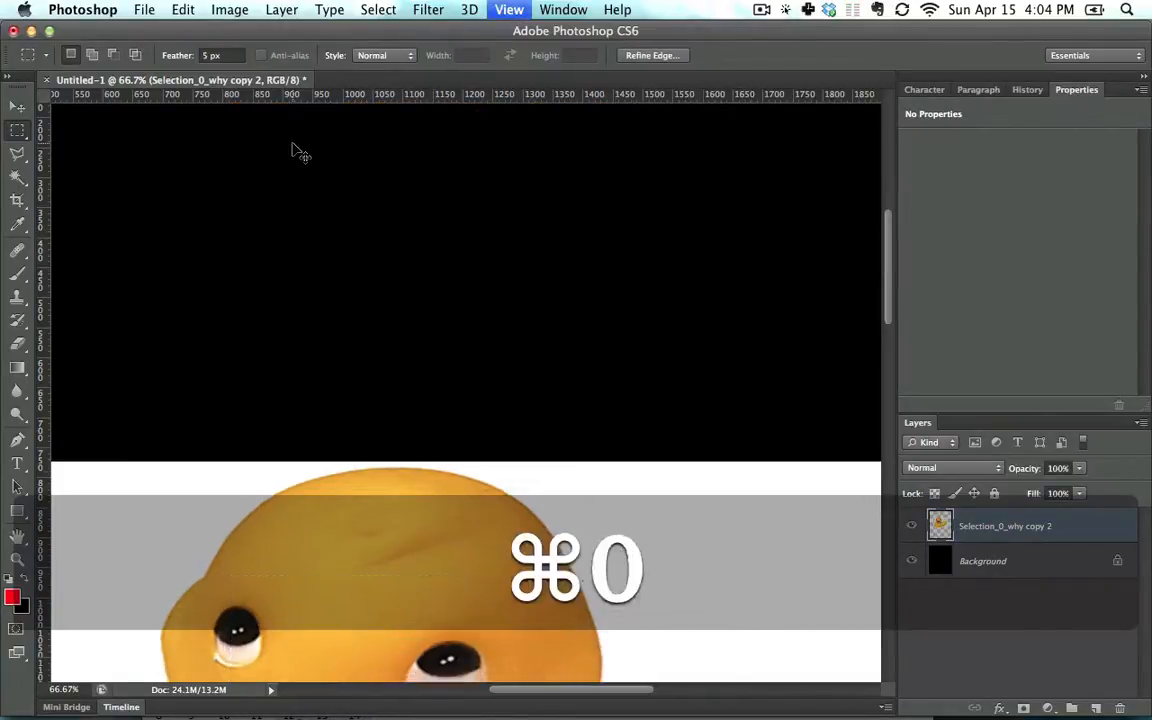
{"action": "left_click", "coordinate": [178, 56]}
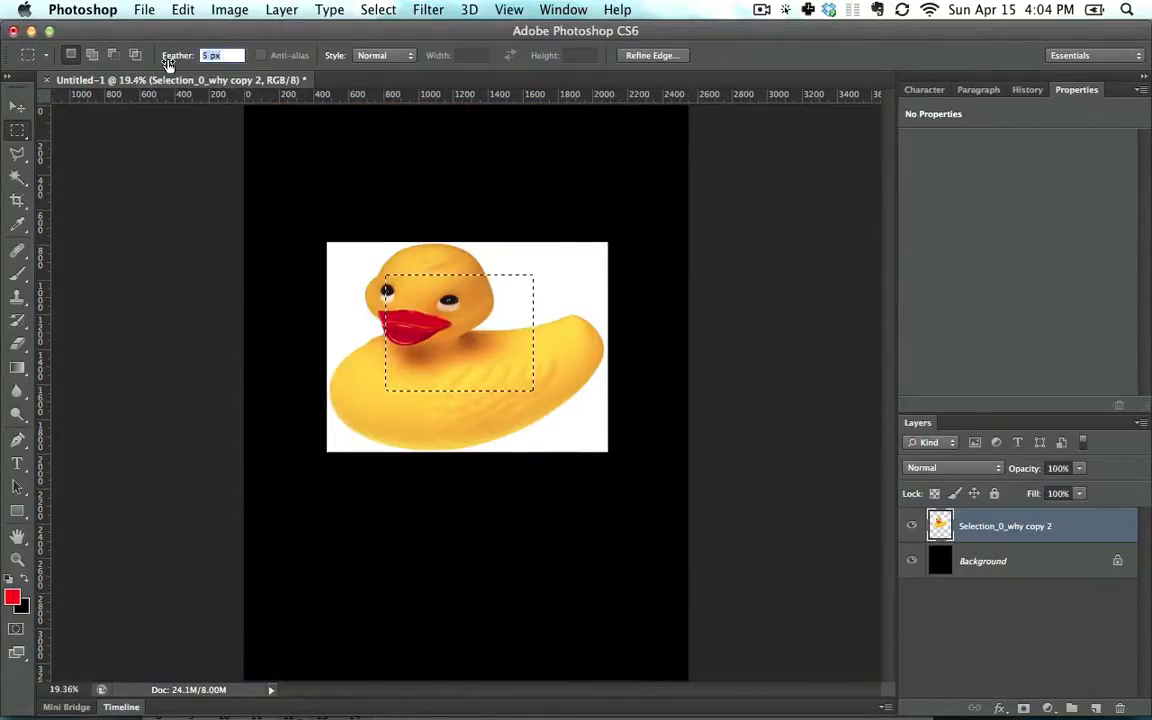
Set Feather to 0 px, try the Lasso, return to Rectangular Marquee and deselect
{"action": "type", "text": "0"}
{"action": "key", "text": "Return"}
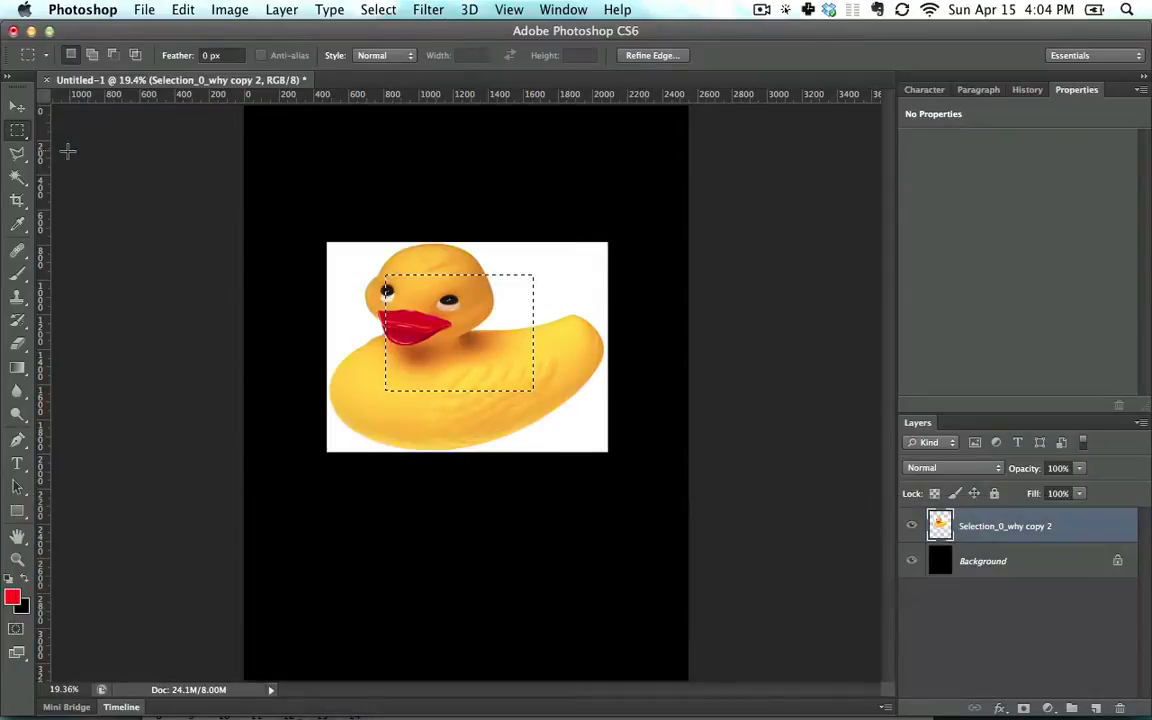
{"action": "left_click", "coordinate": [18, 156]}
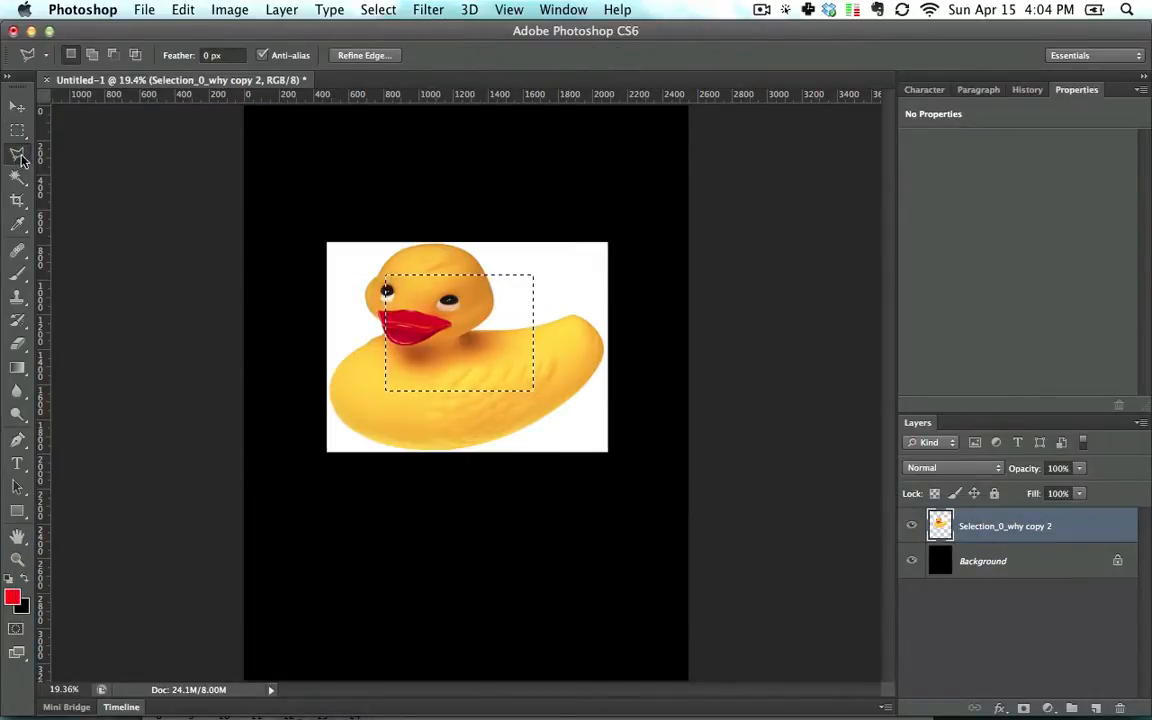
{"action": "left_click", "coordinate": [17, 131]}
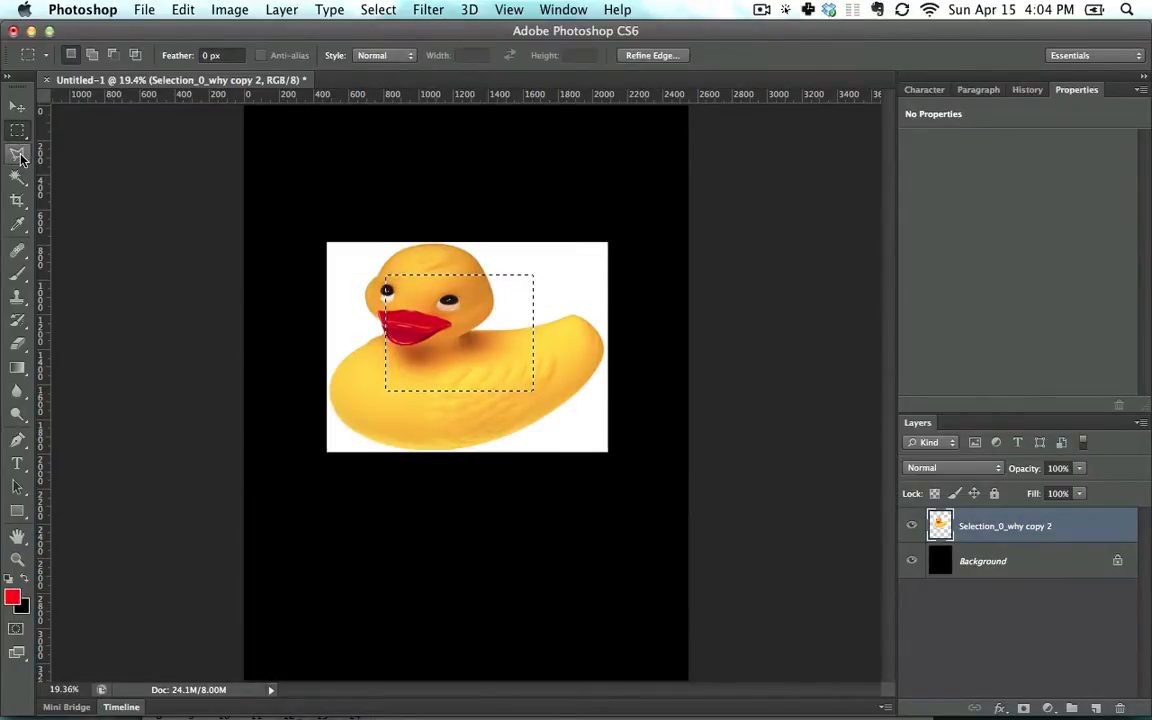
{"action": "left_click", "coordinate": [316, 267]}
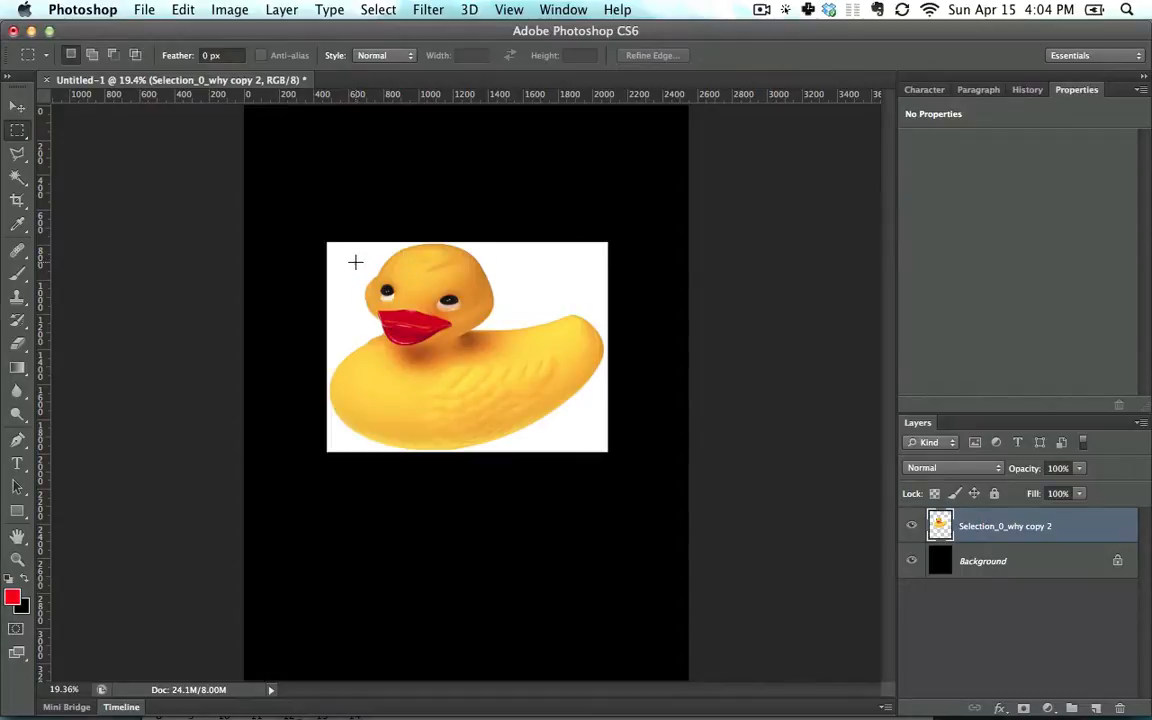
Cycle marquee Style through Fixed Ratio and Fixed Size 64 px, back to Normal, then deselect
{"action": "left_click_drag", "start_coordinate": [444, 318], "coordinate": [545, 384]}
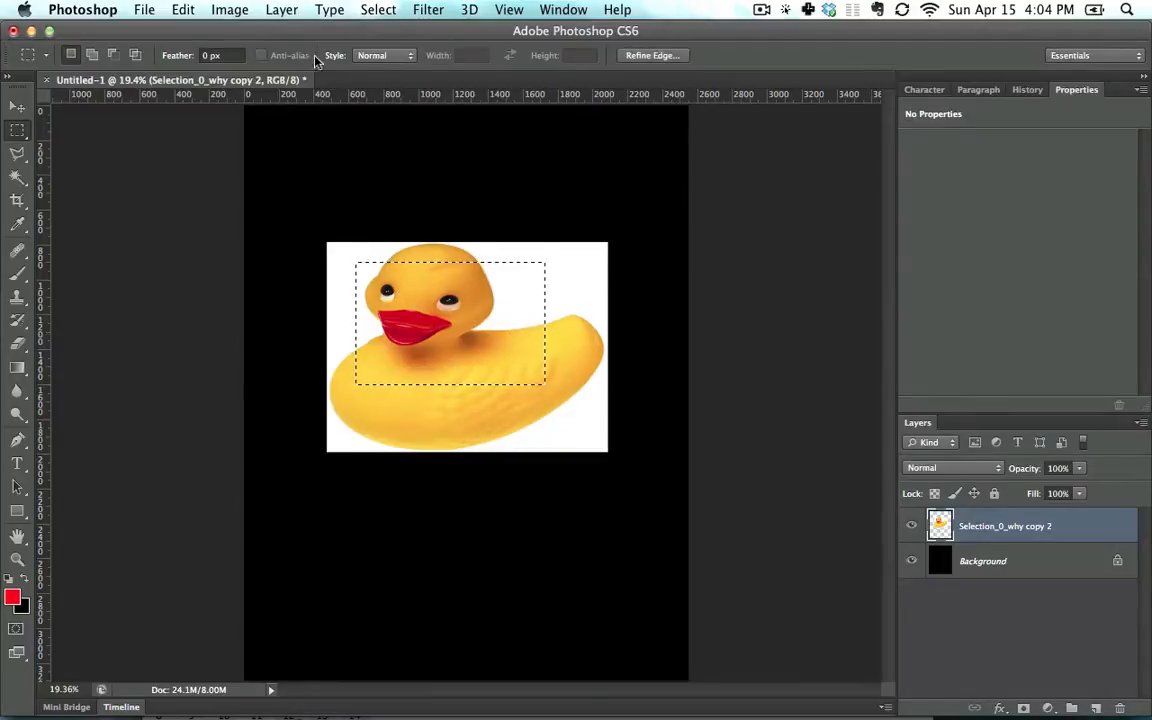
{"action": "left_click", "coordinate": [355, 57]}
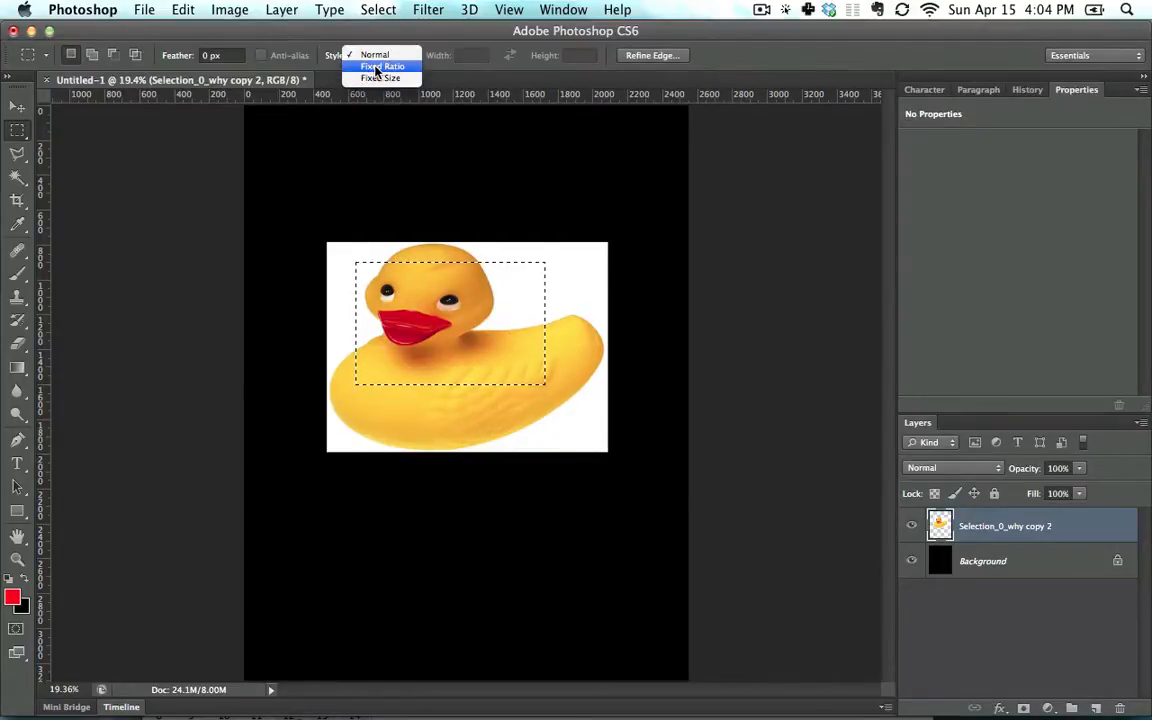
{"action": "left_click", "coordinate": [407, 66]}
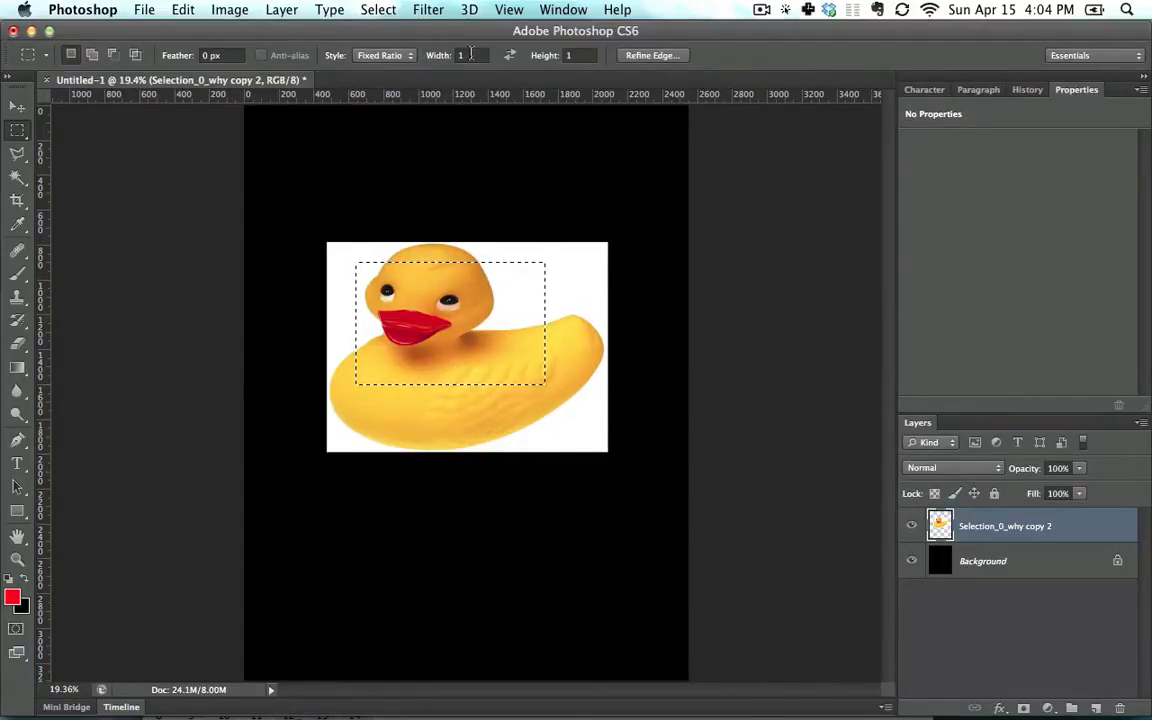
{"action": "left_click", "coordinate": [461, 55]}
{"action": "left_click", "coordinate": [405, 57]}
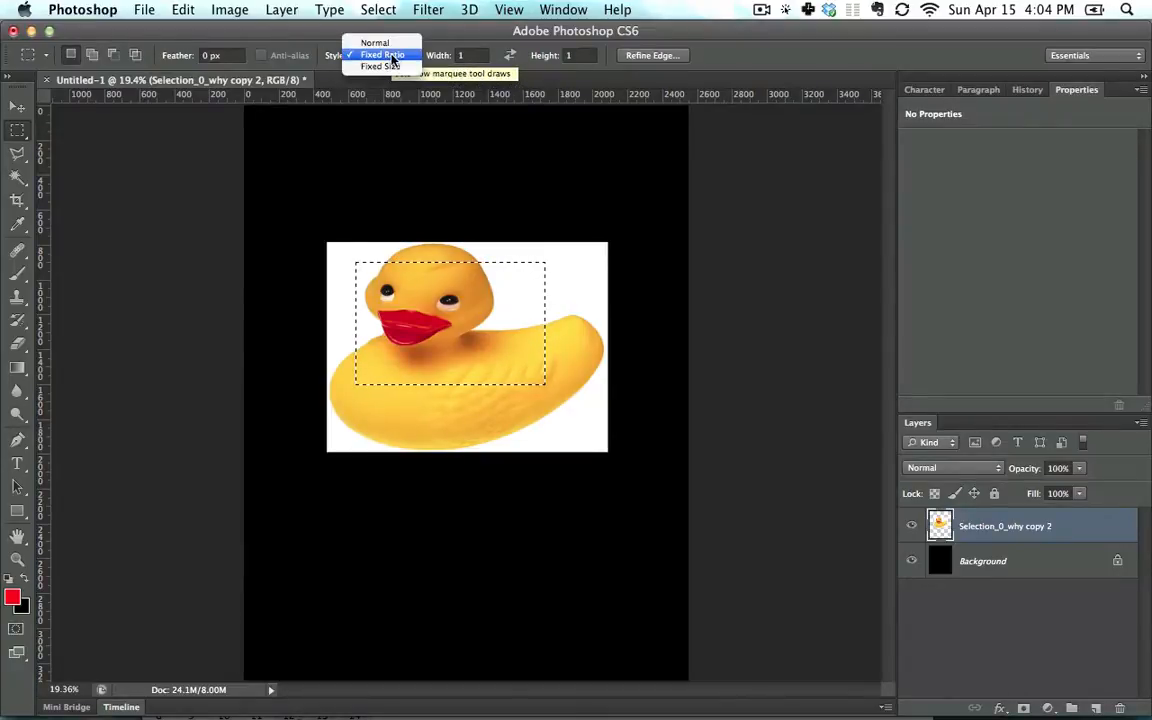
{"action": "left_click", "coordinate": [395, 66]}
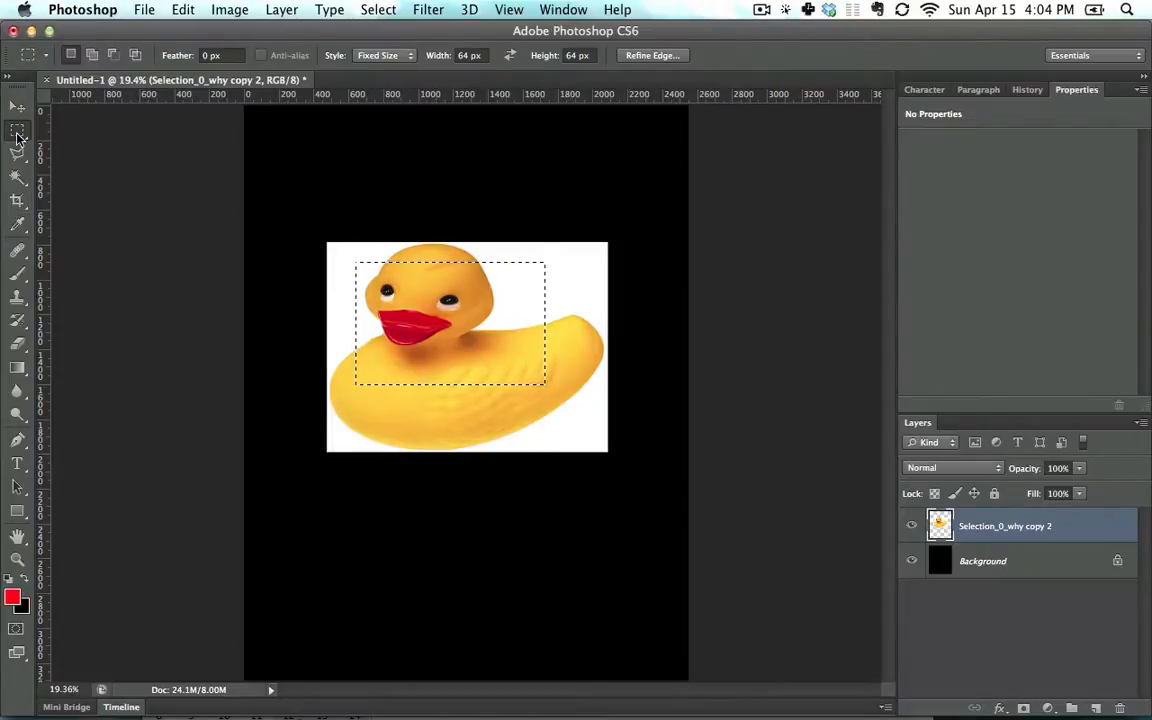
{"action": "left_click", "coordinate": [377, 57]}
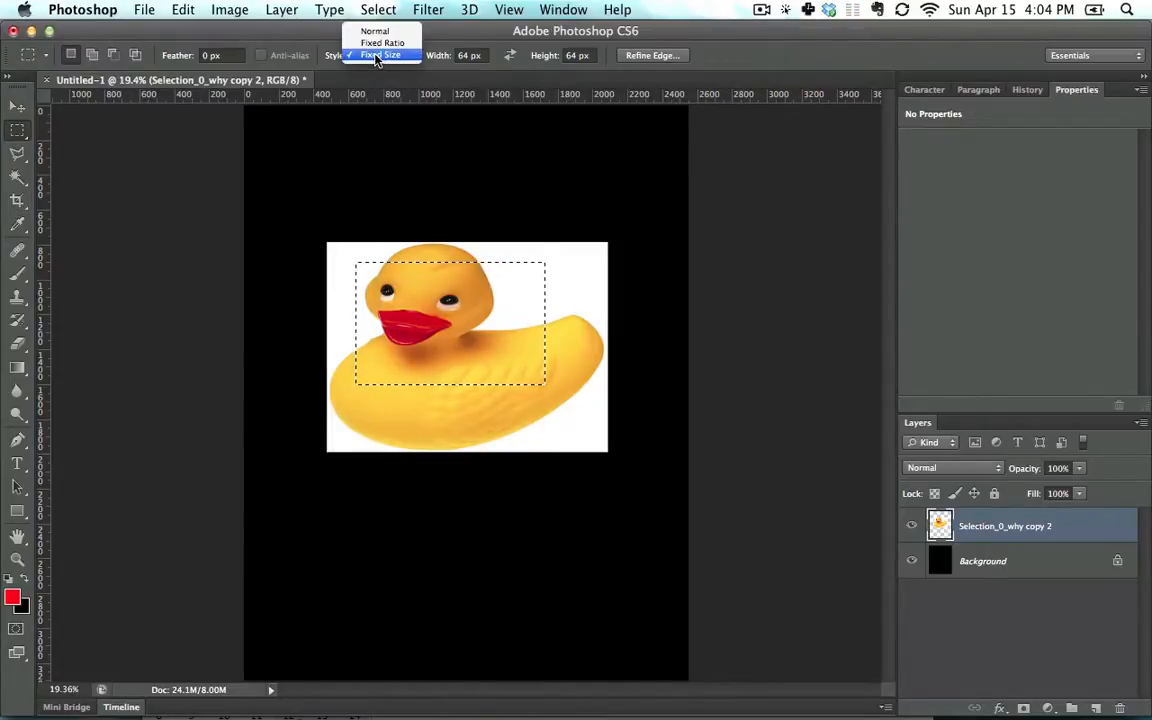
{"action": "left_click", "coordinate": [378, 31]}
{"action": "left_click", "coordinate": [476, 366]}
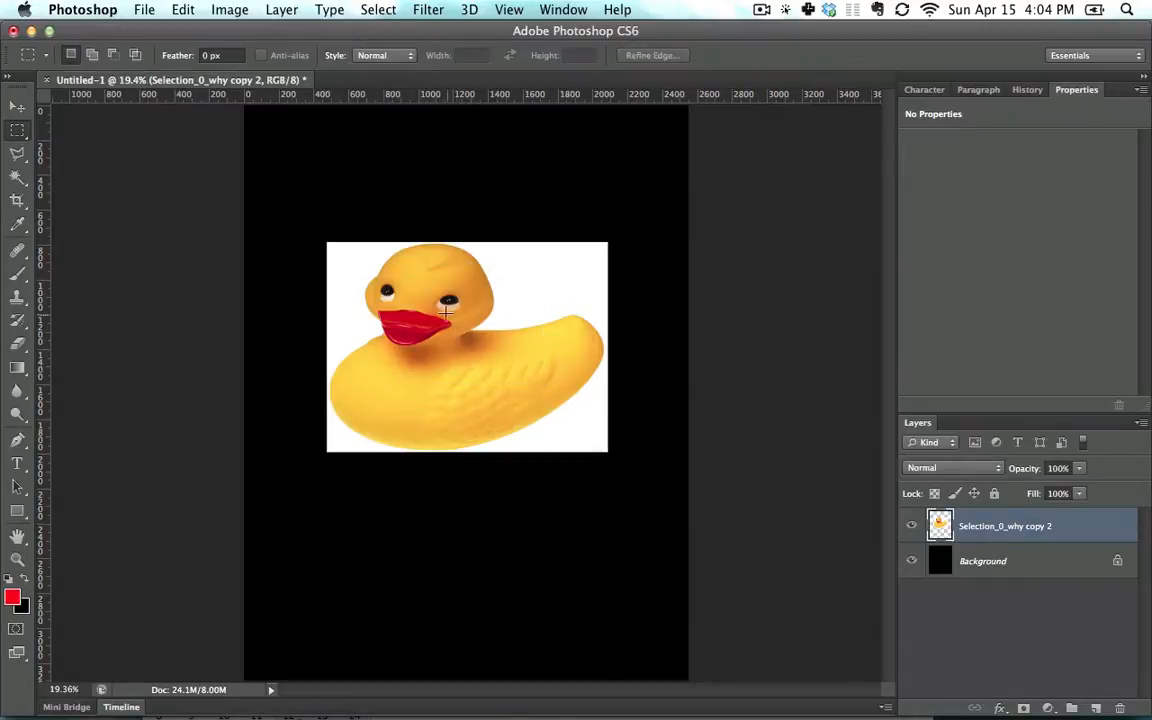
Select the duck's face, move it above the photo, then undo
{"action": "left_click_drag", "start_coordinate": [378, 269], "coordinate": [520, 373]}
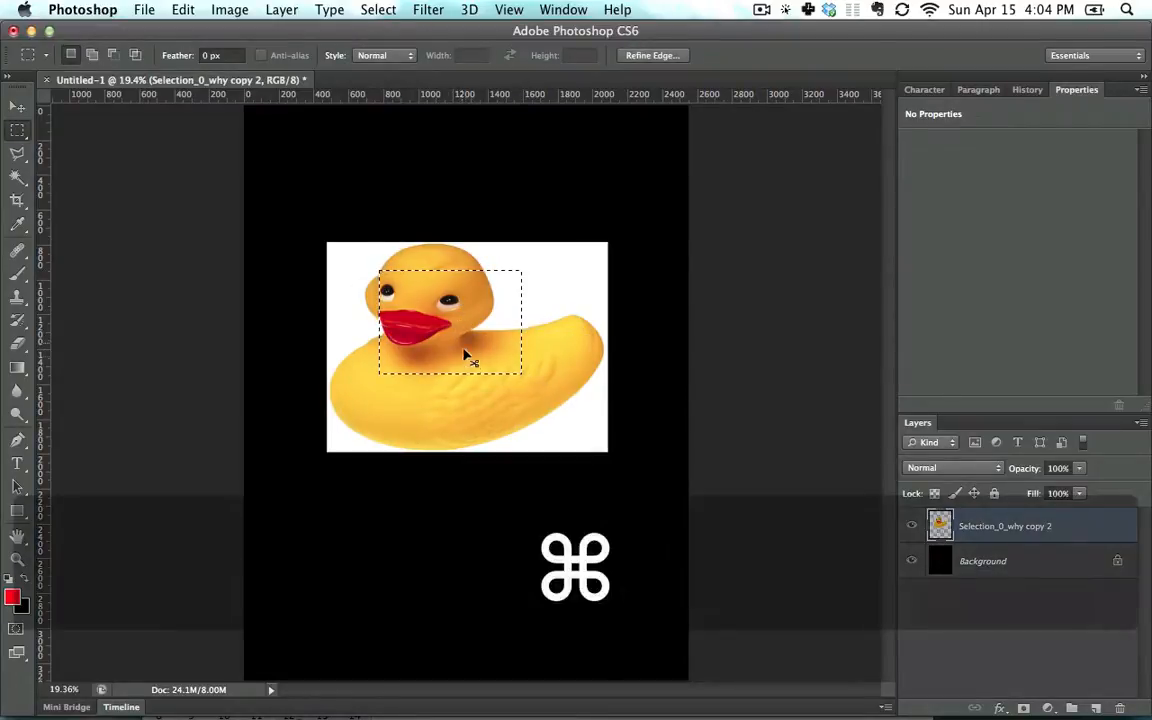
{"action": "left_click_drag", "start_coordinate": [460, 315], "coordinate": [462, 205]}
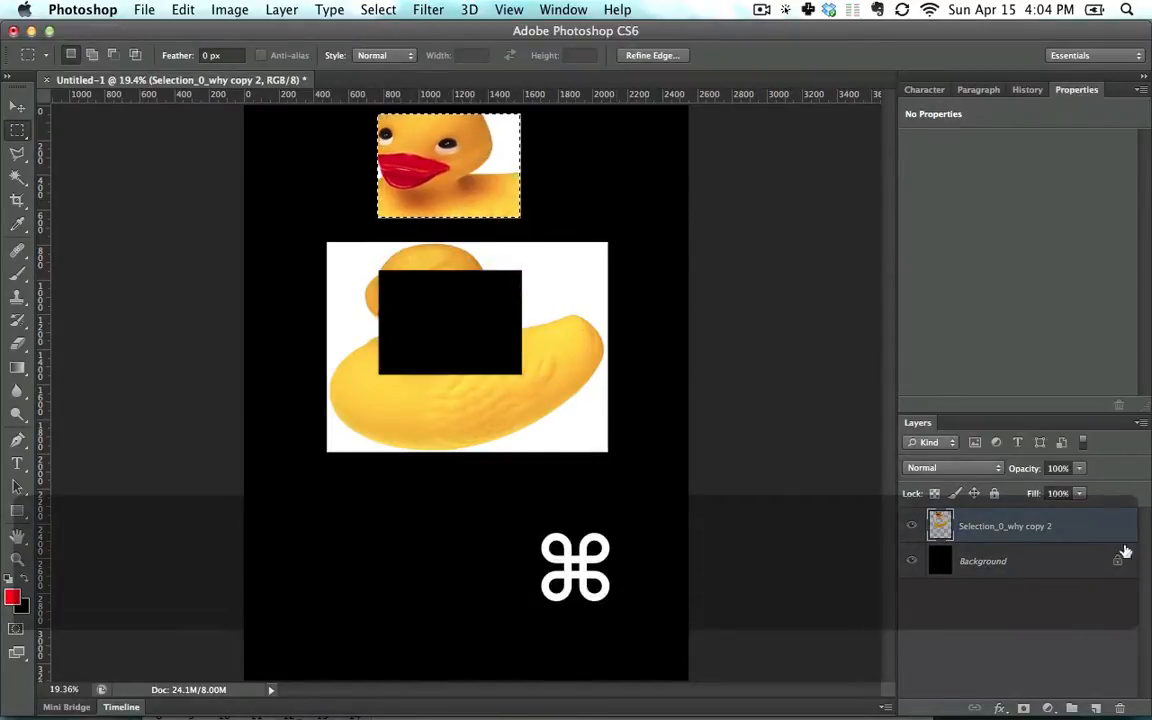
{"action": "key", "text": "super+z"}
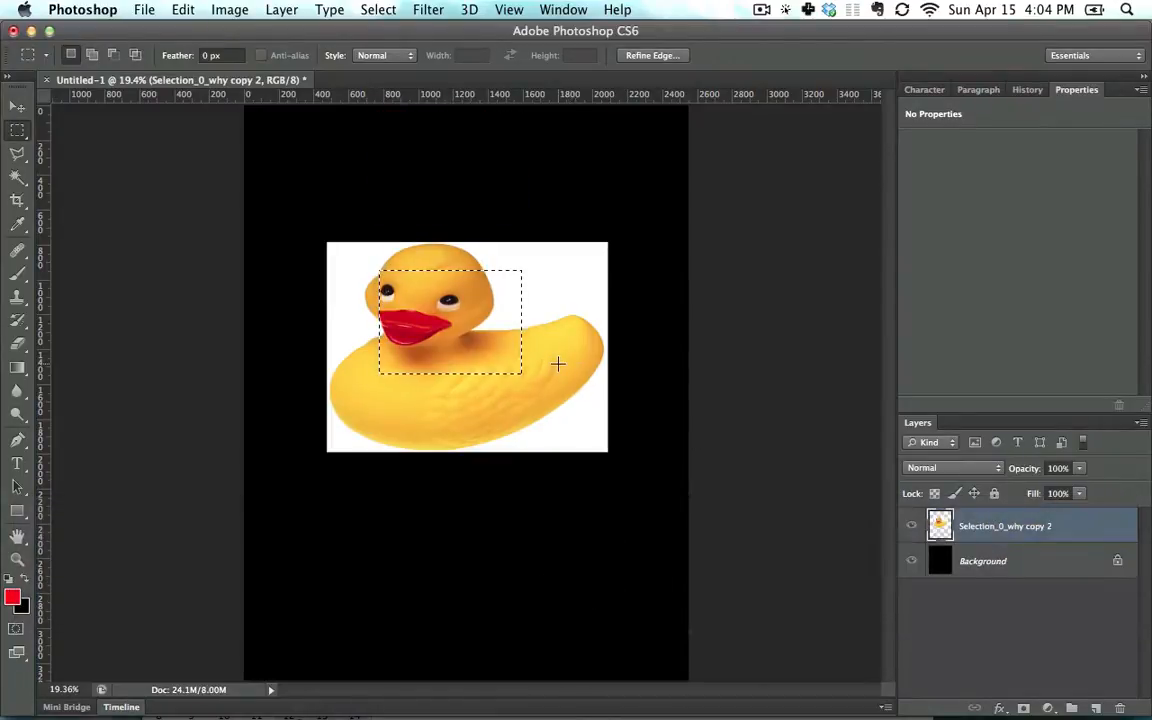
Copy and paste the face as a new layer, move it to the top, then undo
{"action": "key", "text": "super+c"}
{"action": "key", "text": "super+v"}
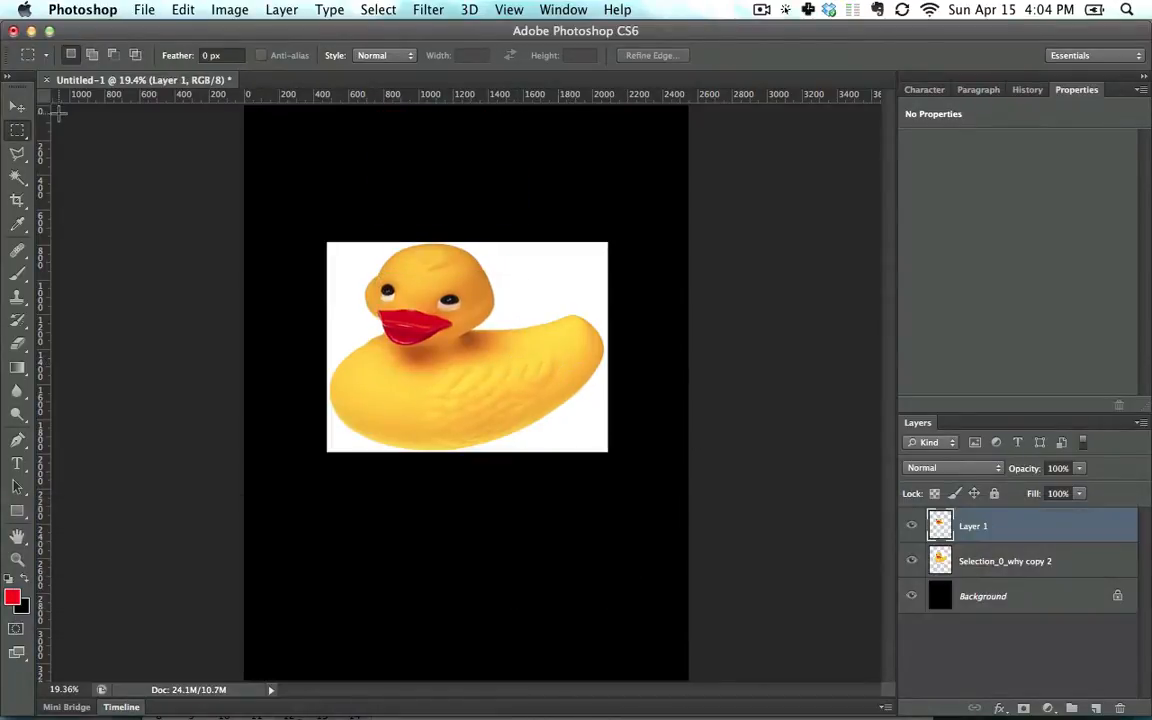
{"action": "left_click", "coordinate": [17, 106]}
{"action": "left_click_drag", "start_coordinate": [470, 343], "coordinate": [470, 176]}
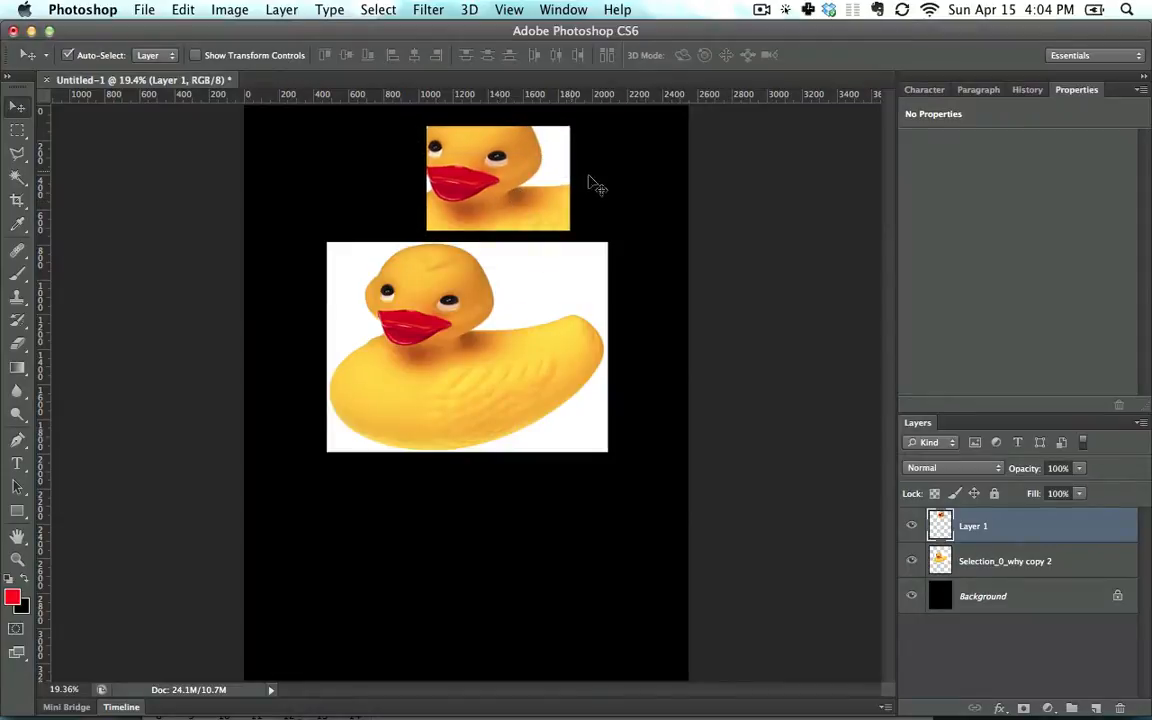
{"action": "key", "text": "alt+super+z"}
{"action": "key", "text": "alt+super+z"}
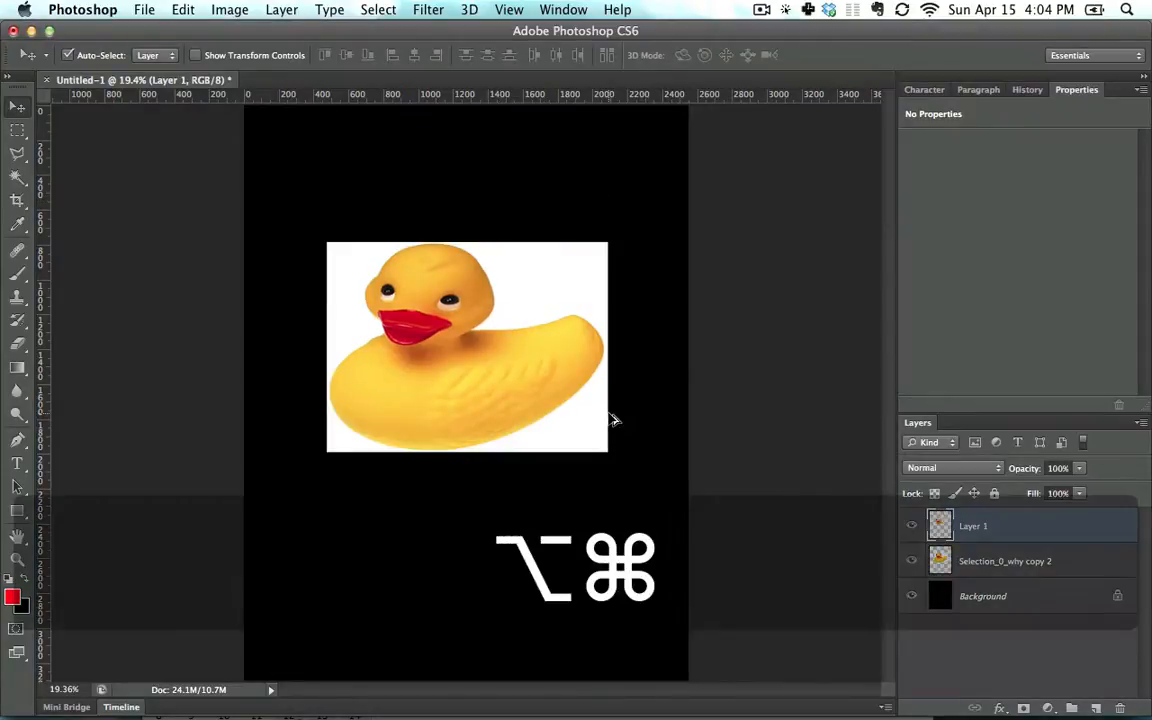
Copy and paste a larger head area, move it toward the top, then undo
{"action": "left_click", "coordinate": [17, 130]}
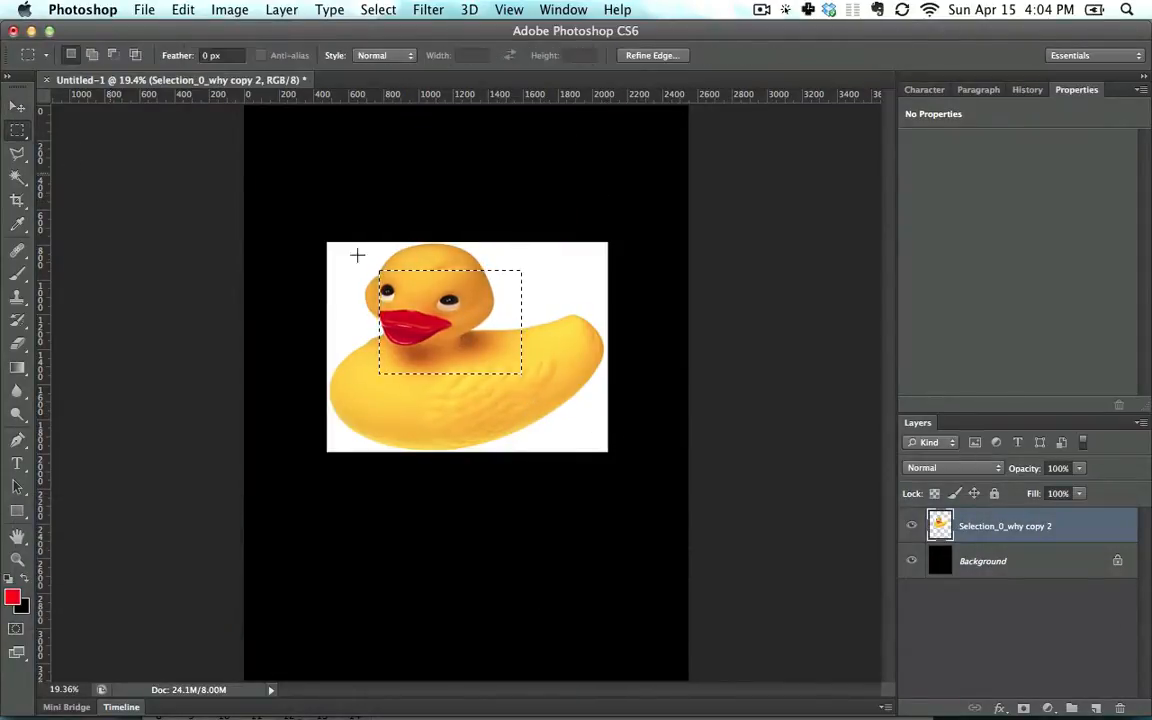
{"action": "left_click_drag", "start_coordinate": [377, 259], "coordinate": [556, 404]}
{"action": "key", "text": "super+c"}
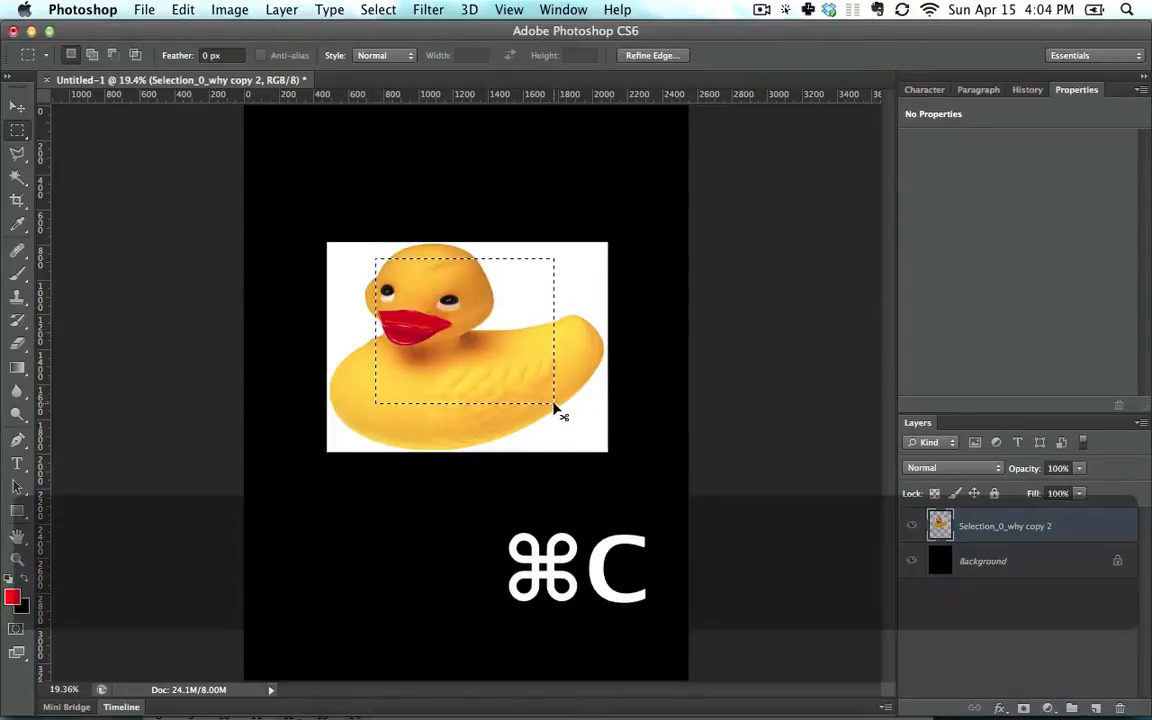
{"action": "key", "text": "super+v"}
{"action": "left_click", "coordinate": [17, 106]}
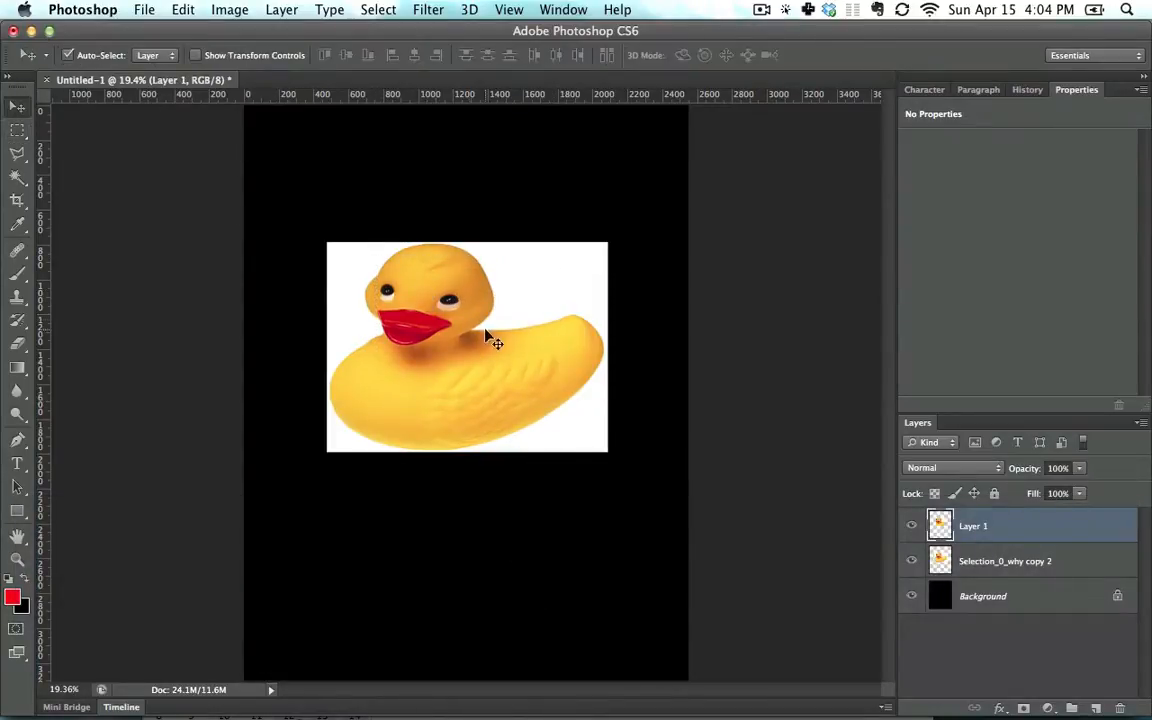
{"action": "left_click_drag", "start_coordinate": [488, 328], "coordinate": [503, 191]}
{"action": "key", "text": "alt+super+z"}
{"action": "key", "text": "alt+super+z"}
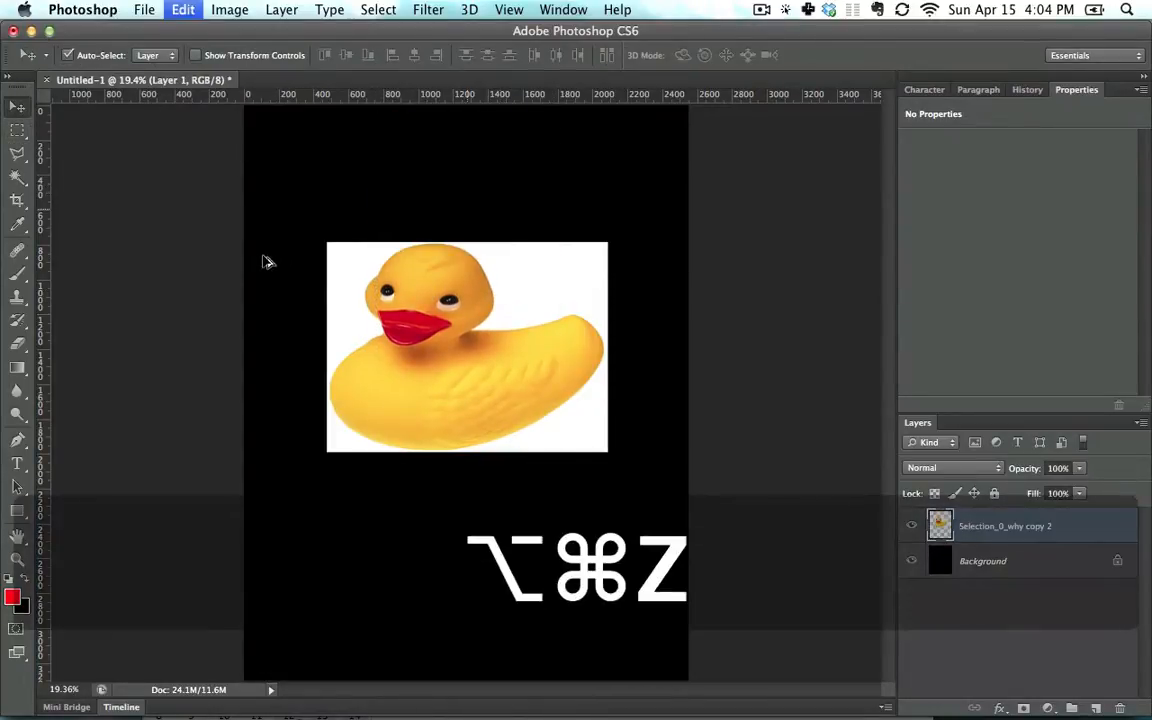
Cut the head to the lower right, move the layer, then undo back to the intact duck and deselect
{"action": "left_click_drag", "start_coordinate": [484, 318], "coordinate": [559, 549]}
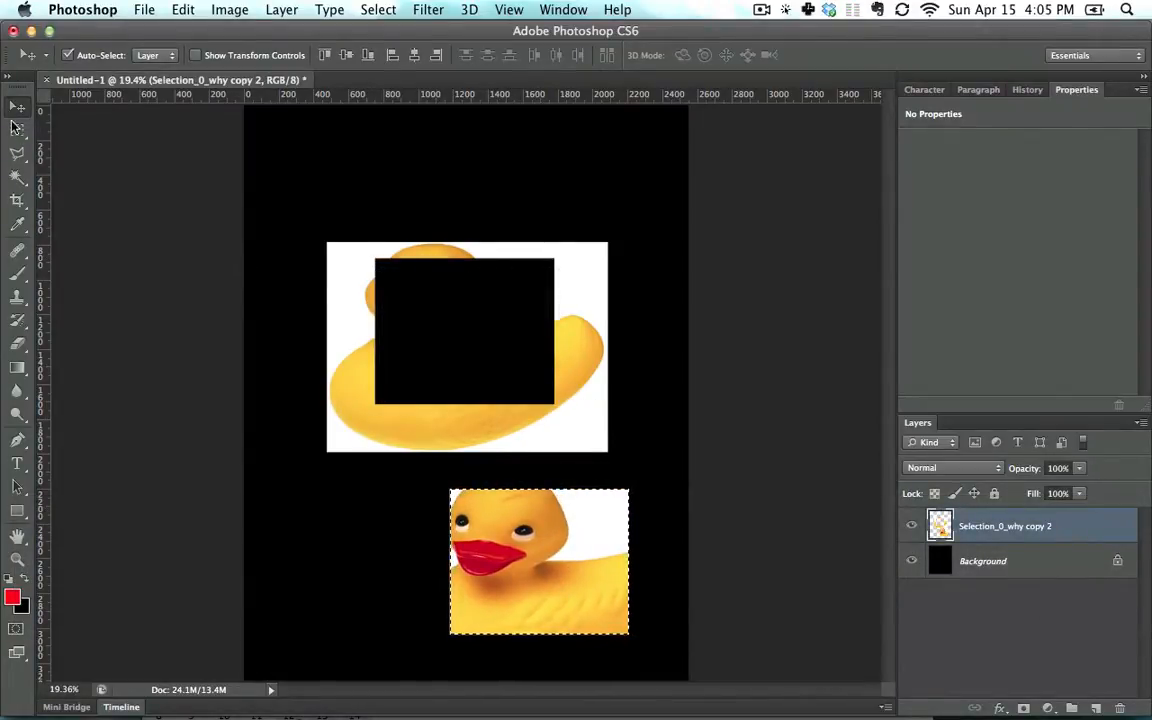
{"action": "left_click", "coordinate": [17, 130]}
{"action": "left_click", "coordinate": [416, 368]}
{"action": "left_click", "coordinate": [19, 117]}
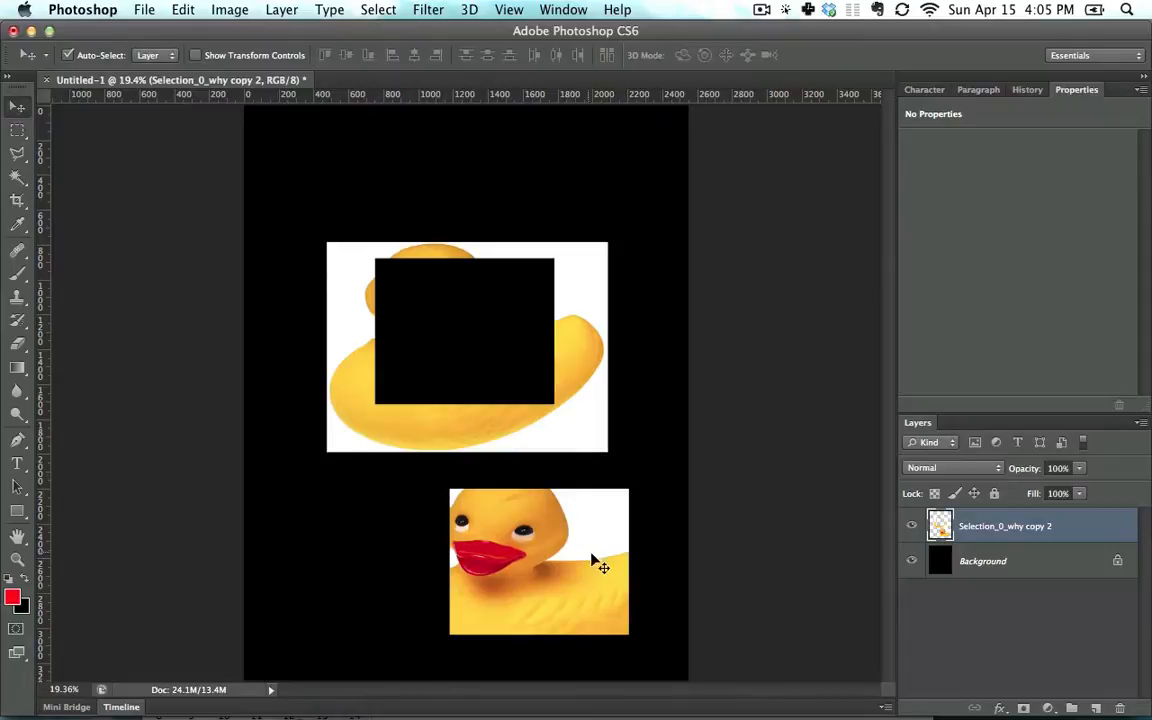
{"action": "left_click_drag", "start_coordinate": [600, 565], "coordinate": [580, 505]}
{"action": "key", "text": "alt+super+z"}
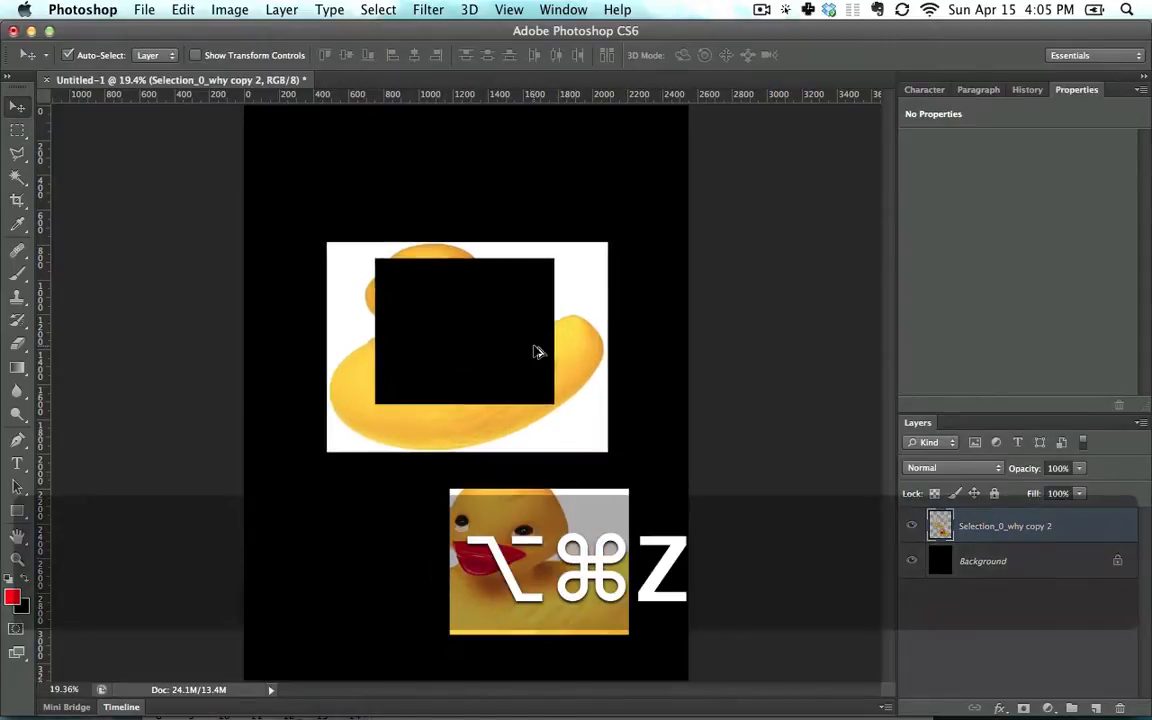
{"action": "key", "text": "alt+super+z"}
{"action": "key", "text": "alt+super+z"}
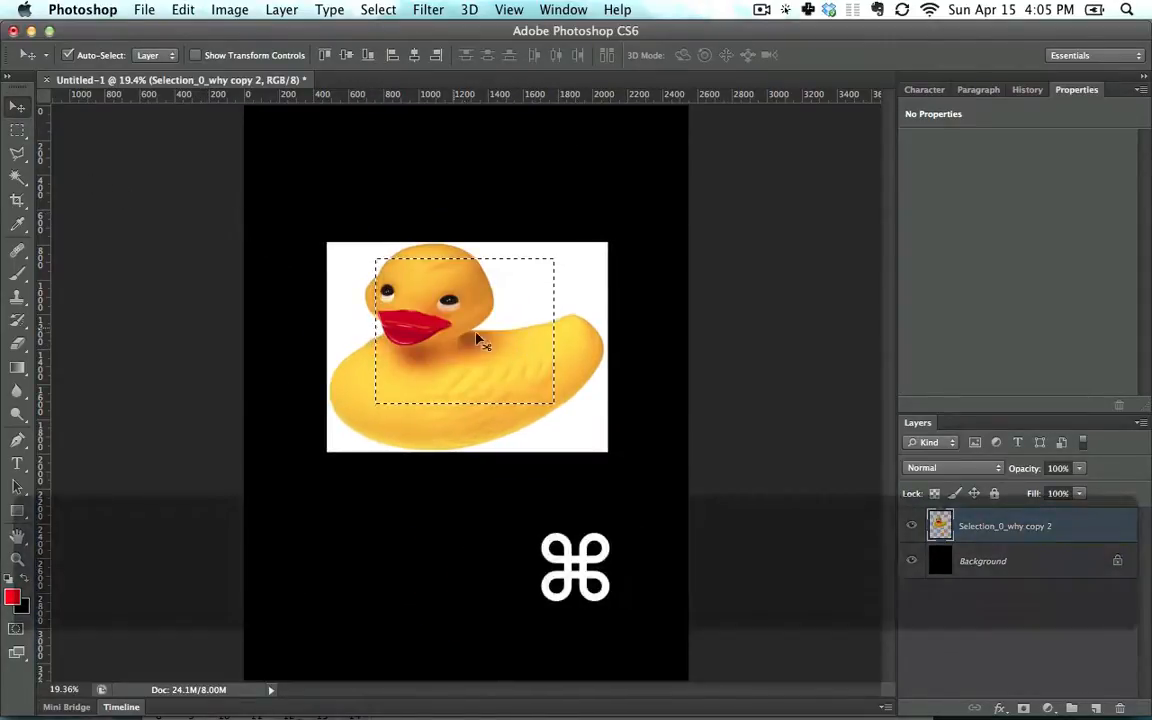
{"action": "key", "text": "super+d"}
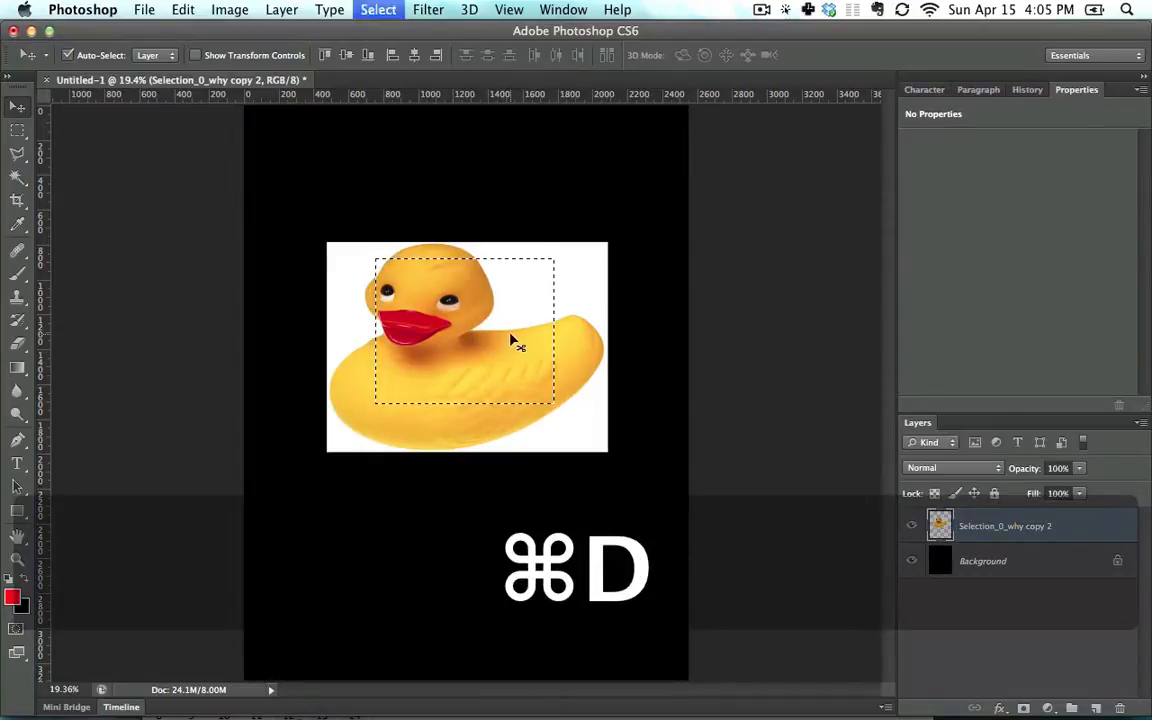
{"action": "left_click", "coordinate": [17, 130]}
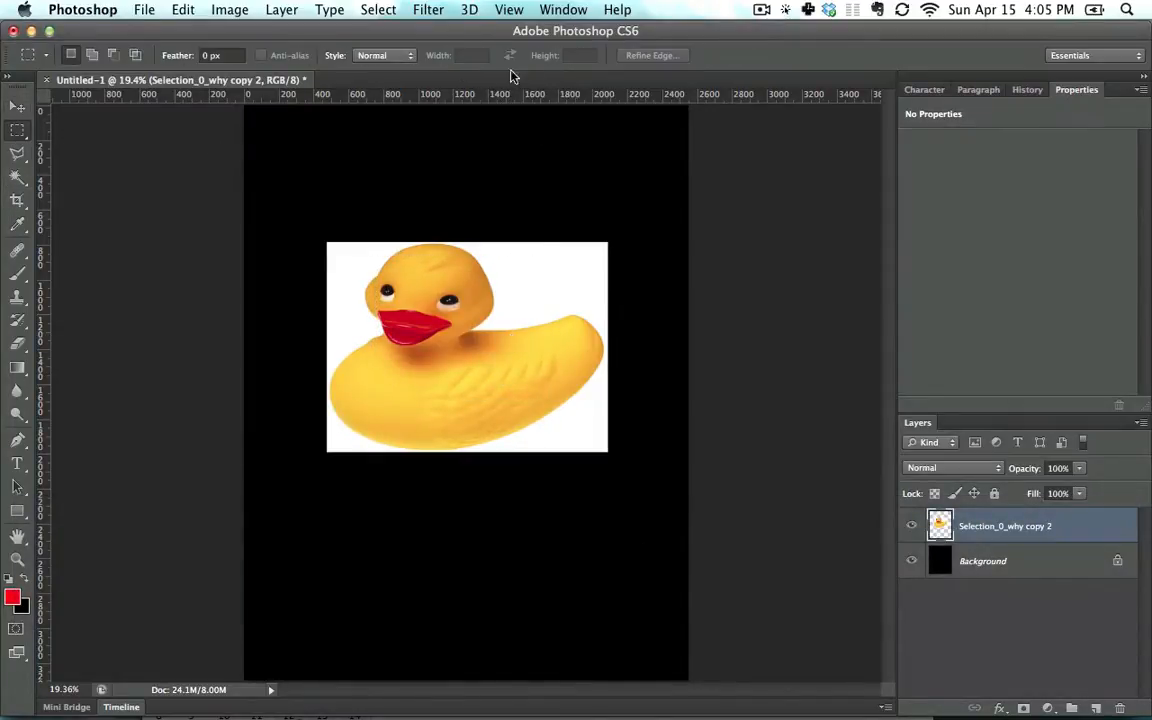
Marquee the duck's eye, beak and back, opening and cancelling Refine Edge
{"action": "left_click_drag", "start_coordinate": [398, 289], "coordinate": [572, 406]}
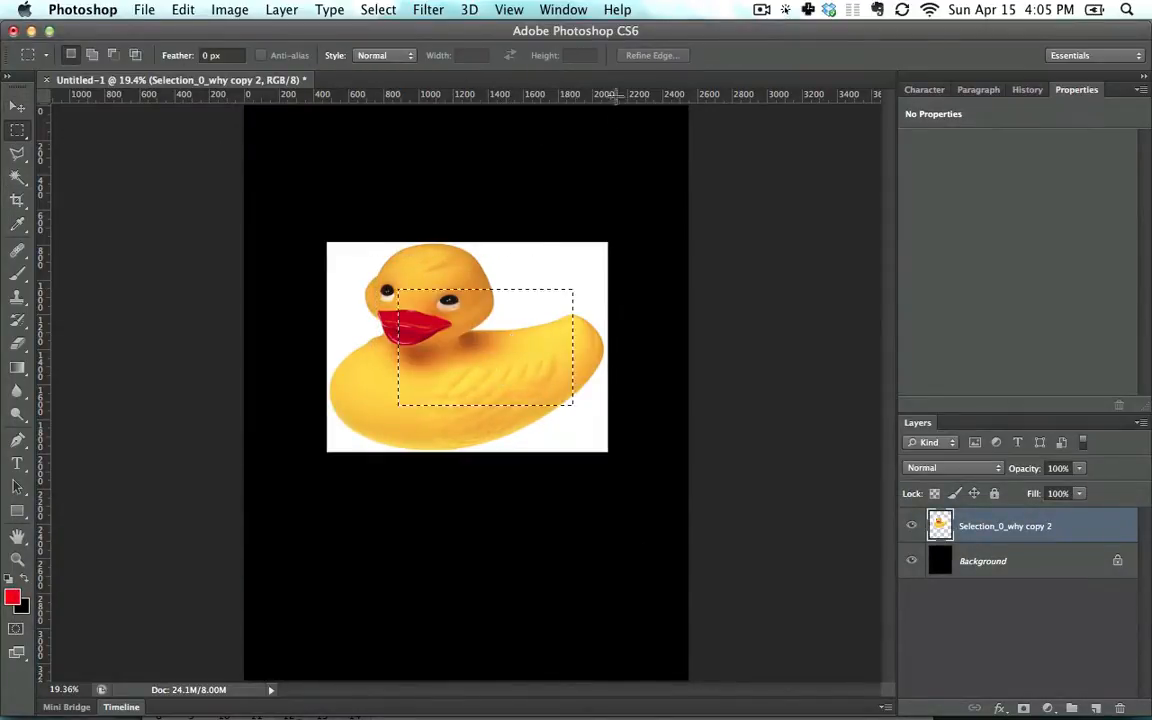
{"action": "left_click", "coordinate": [651, 55]}
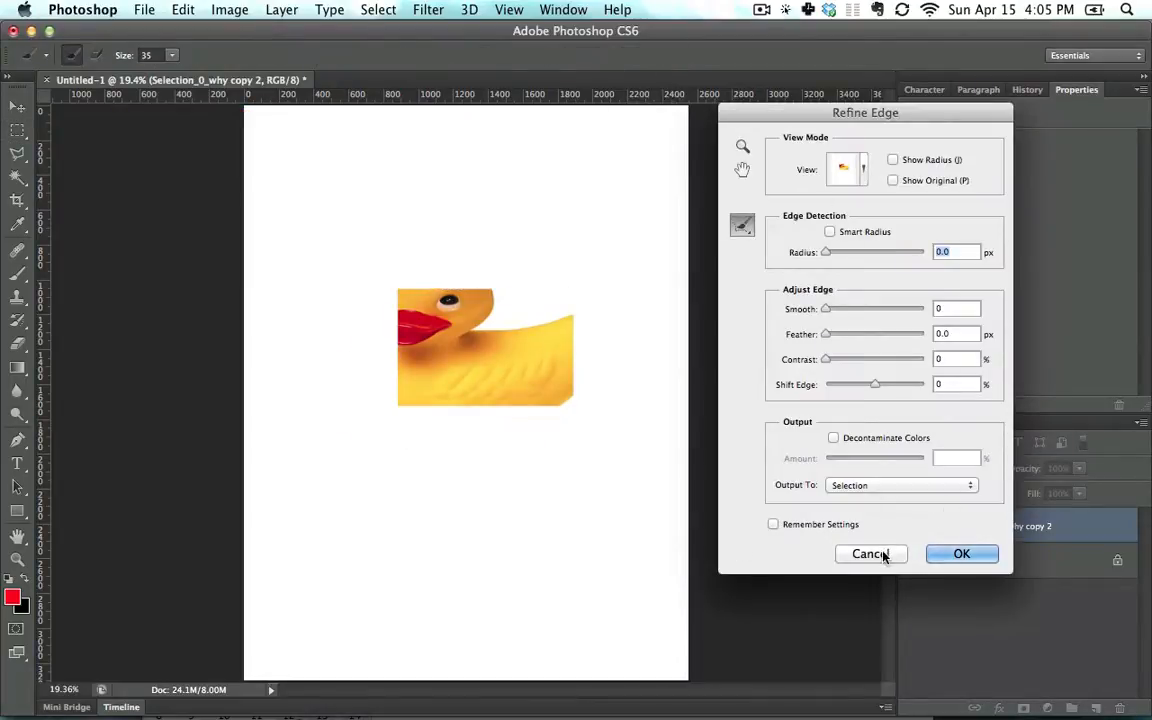
{"action": "left_click", "coordinate": [880, 553]}
{"action": "right_click", "coordinate": [505, 322]}
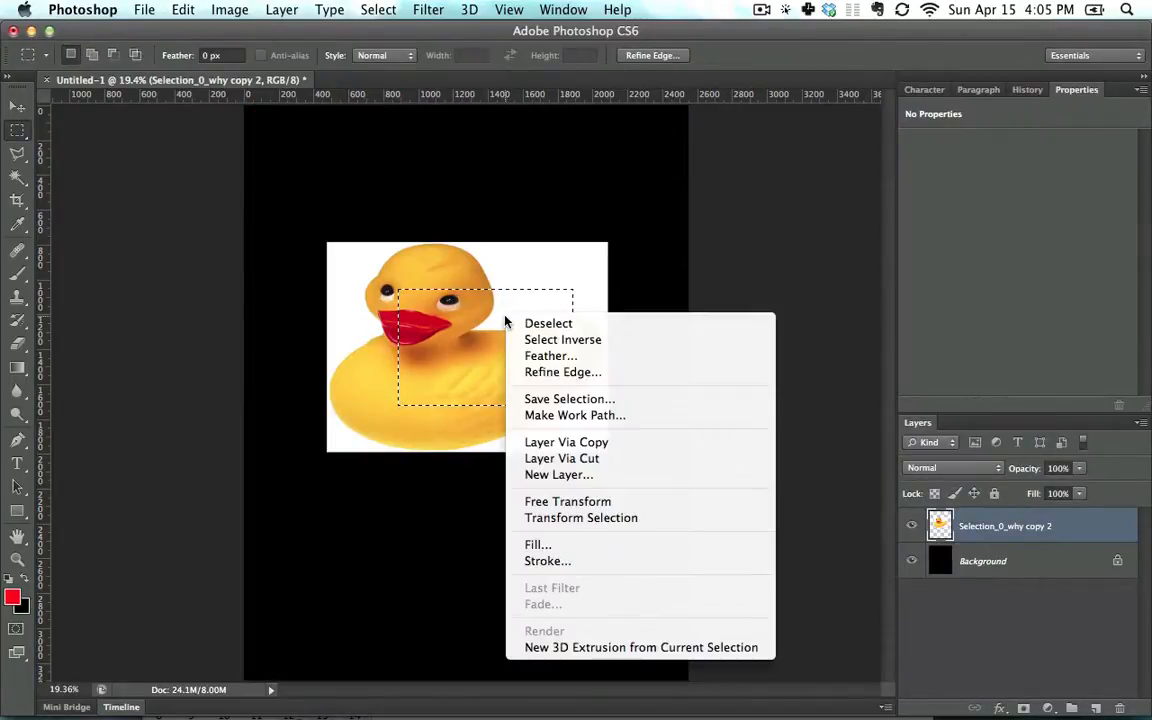
{"action": "left_click", "coordinate": [571, 339]}
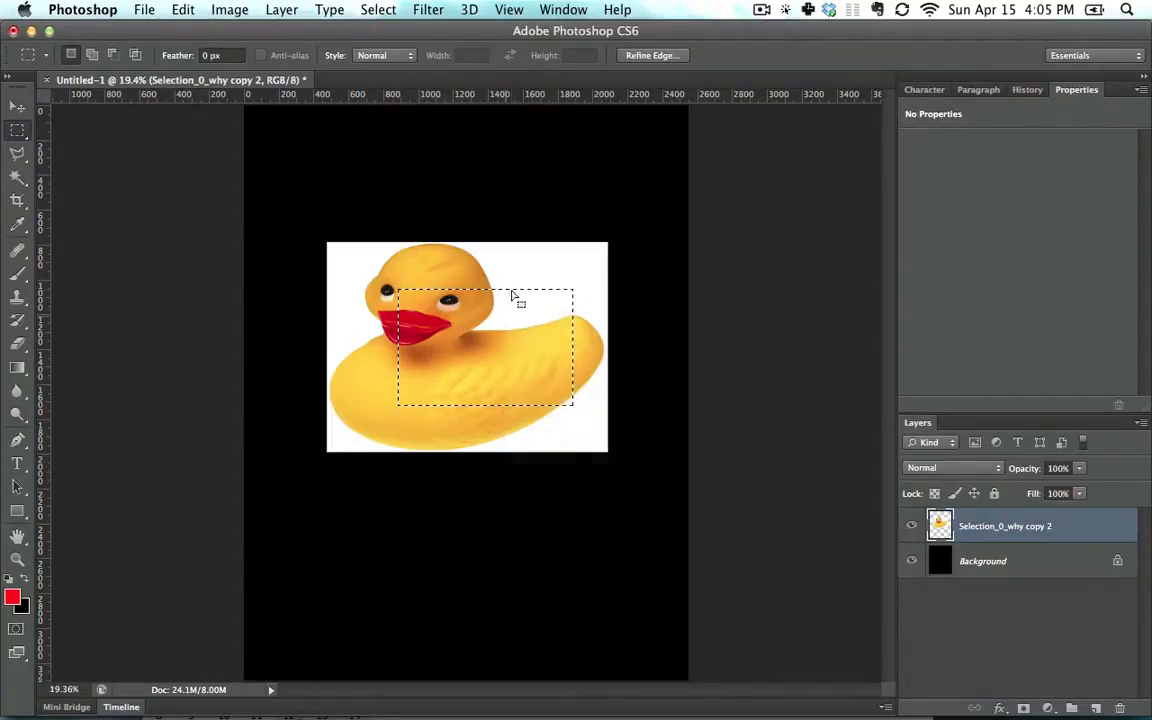
{"action": "key", "text": "alt+shift+super+i"}
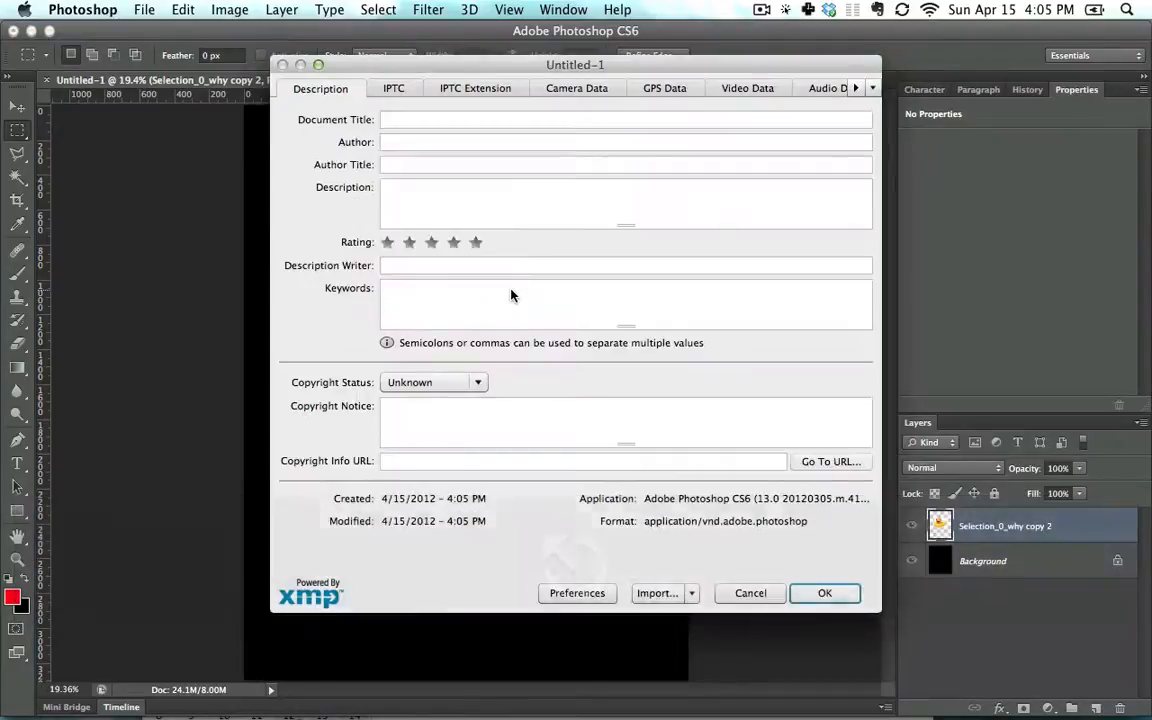
{"action": "key", "text": "Escape"}
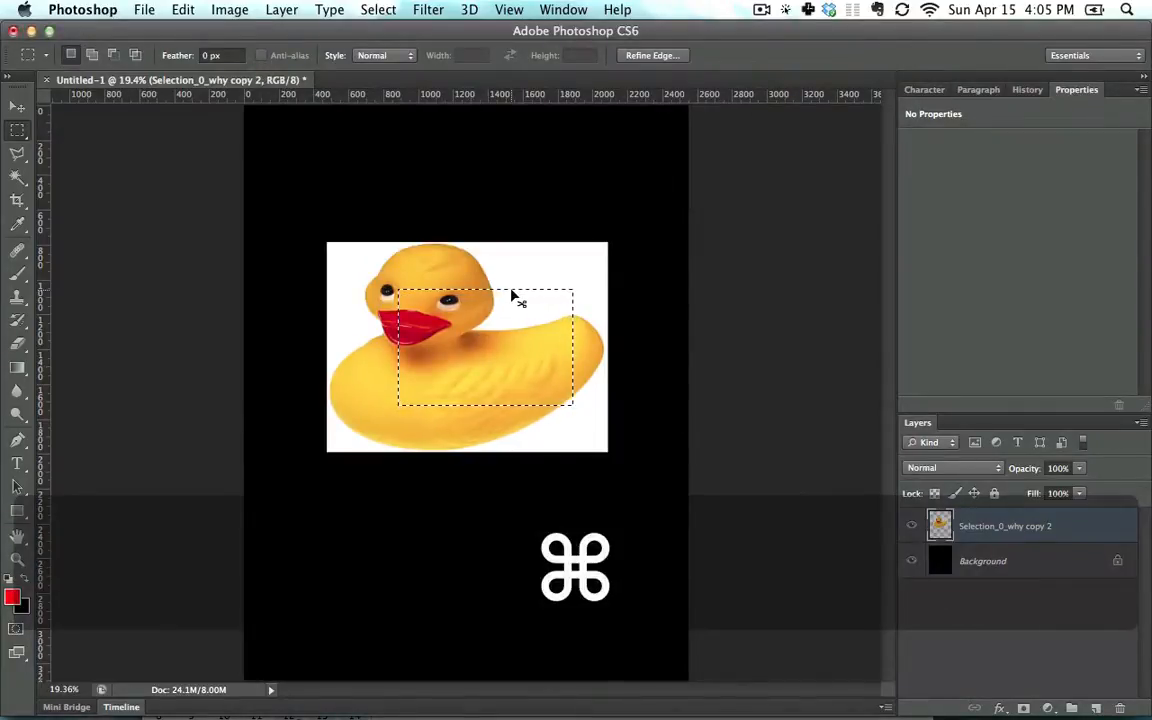
{"action": "key", "text": "ctrl+shift+super+i"}
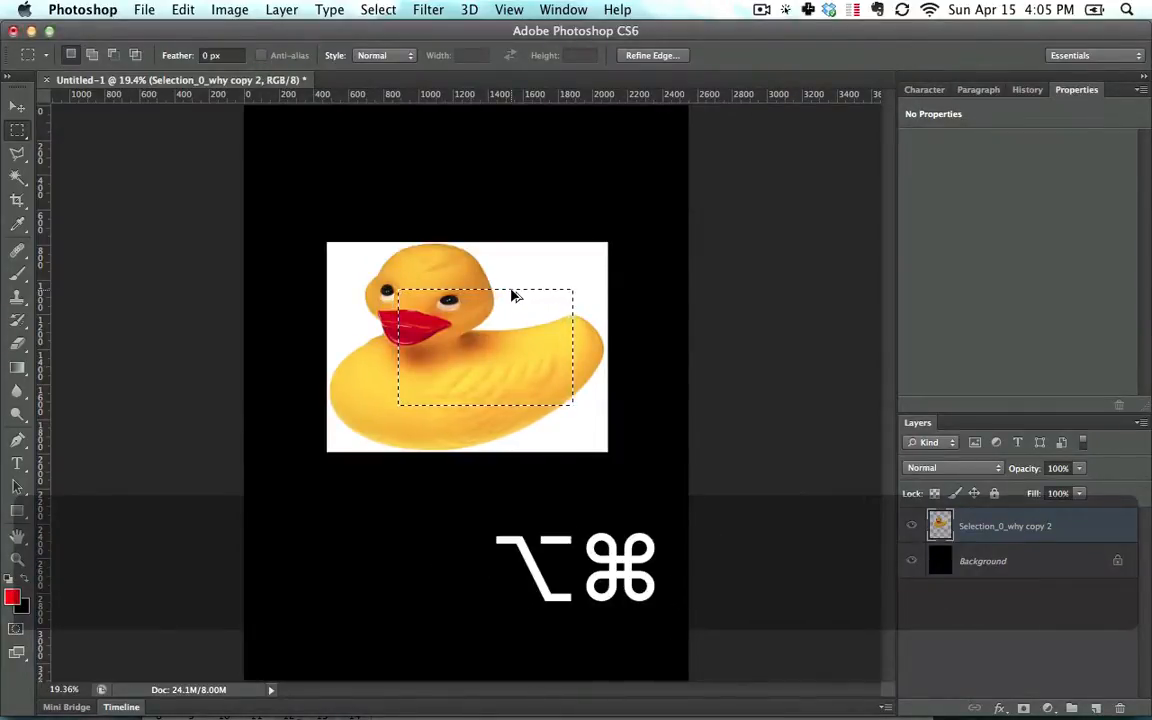
{"action": "key", "text": "alt+super+i"}
{"action": "key", "text": "Escape"}
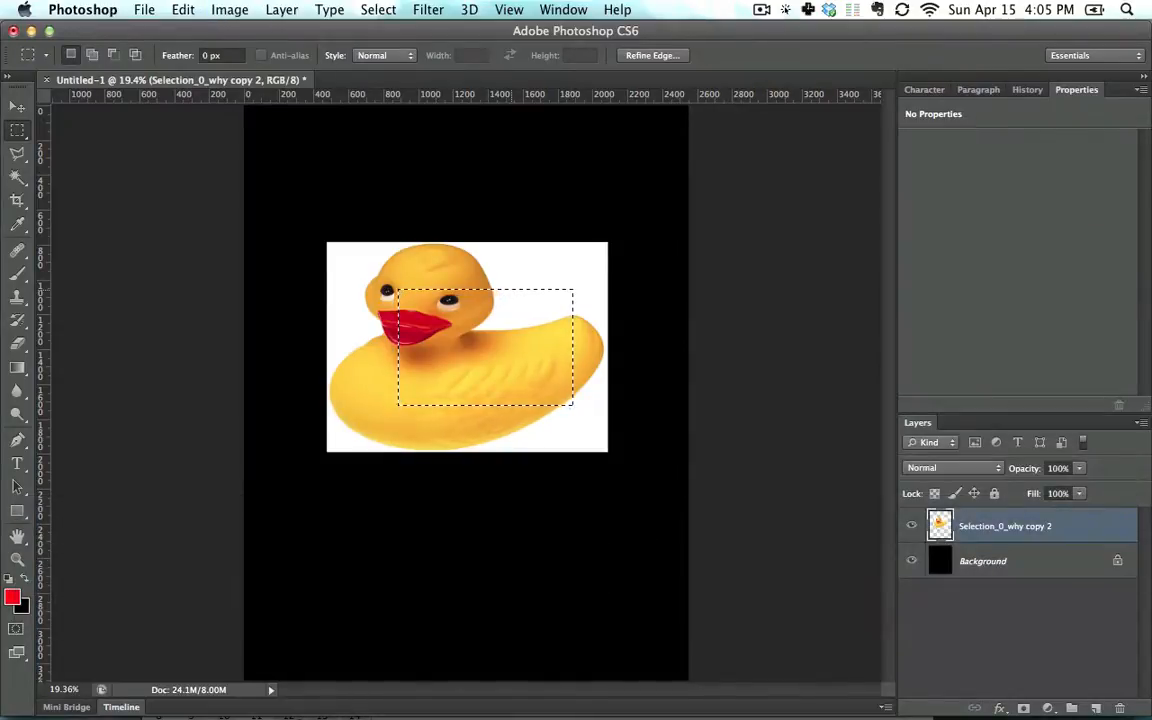
{"action": "key", "text": "ctrl+shift+super+i"}
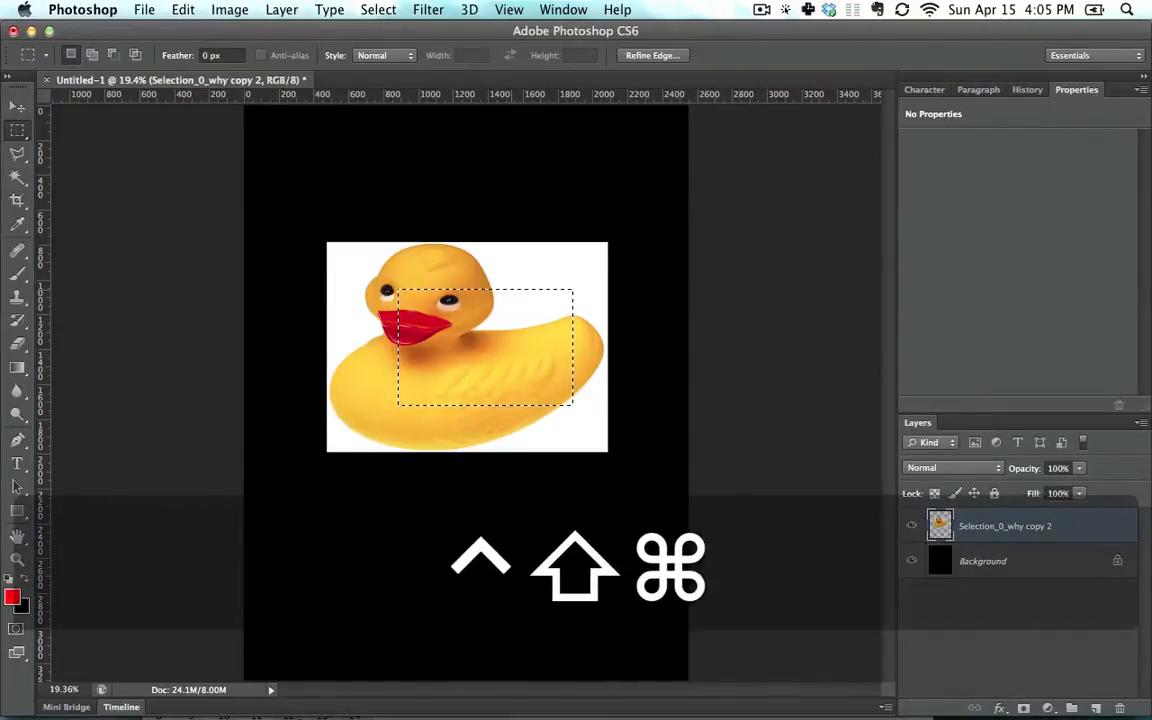
{"action": "key", "text": "ctrl+alt+shift+super+i"}
{"action": "key", "text": "shift+super+i"}
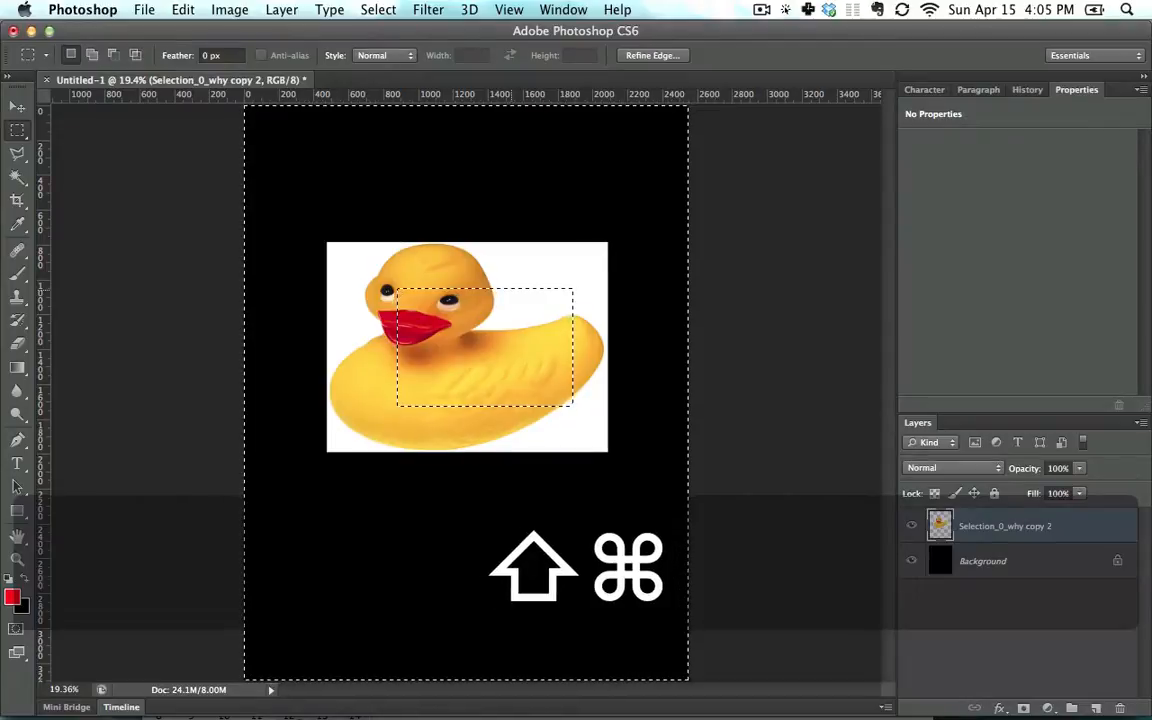
{"action": "key", "text": "shift+super+i"}
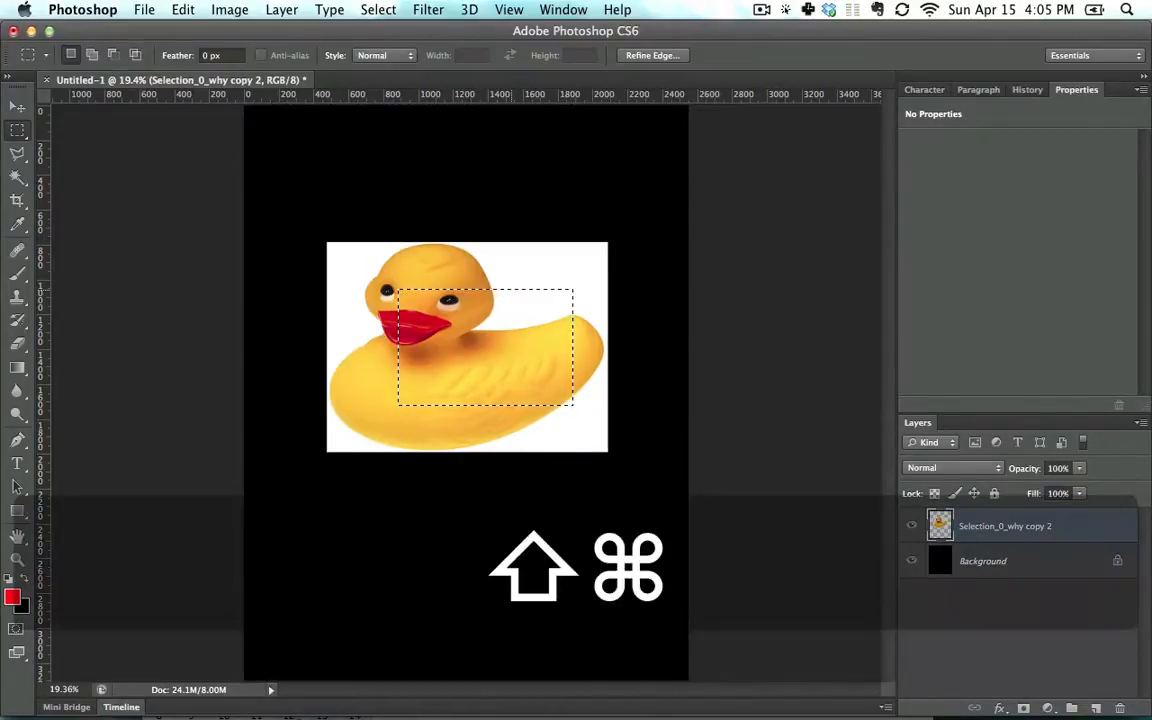
{"action": "key", "text": "shift+super+i"}
{"action": "key", "text": "shift+super+i"}
{"action": "right_click", "coordinate": [509, 321]}
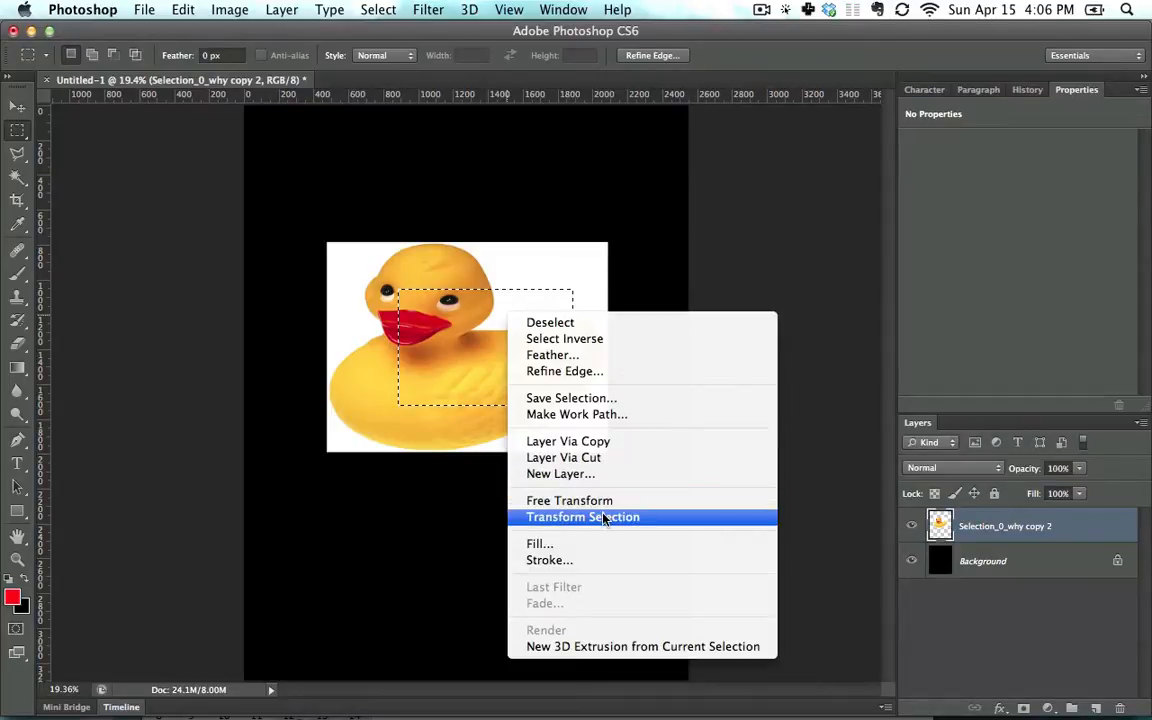
Enlarge the selection from its corner with Transform Selection and commit it
{"action": "left_click", "coordinate": [604, 521]}
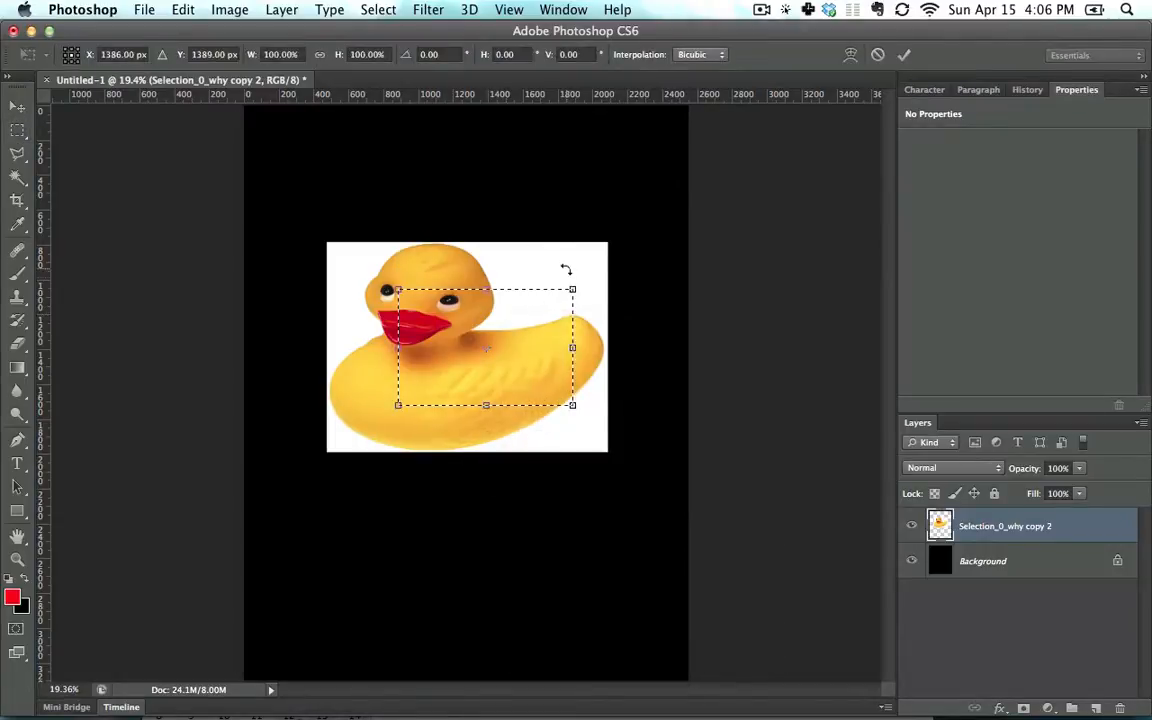
{"action": "left_click_drag", "start_coordinate": [572, 289], "coordinate": [596, 261]}
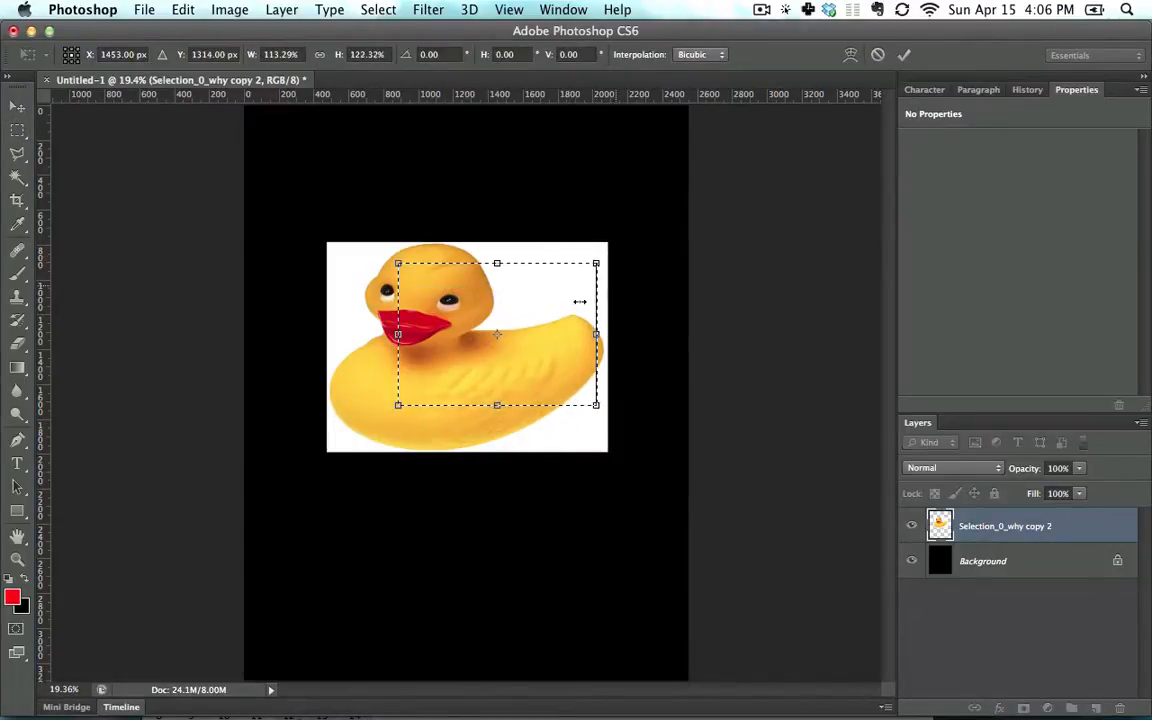
{"action": "key", "text": "Return"}
{"action": "right_click", "coordinate": [526, 318]}
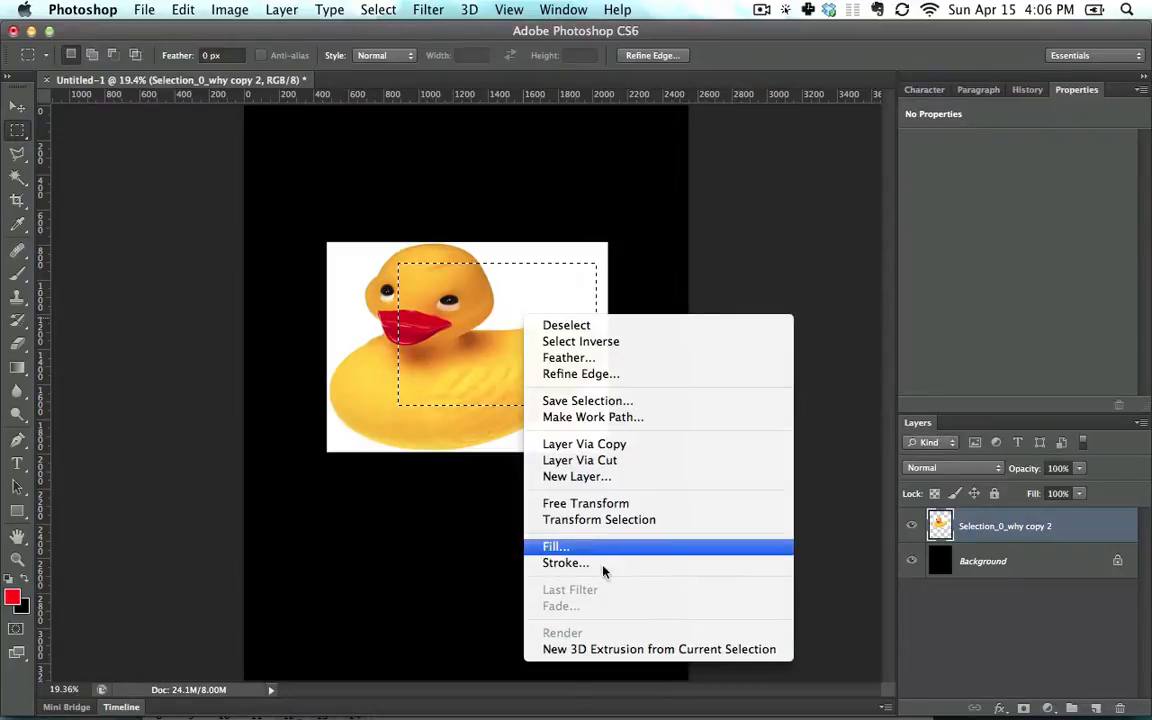
Fill the selection on the duck with red twice, undoing each fill
{"action": "left_click", "coordinate": [455, 387]}
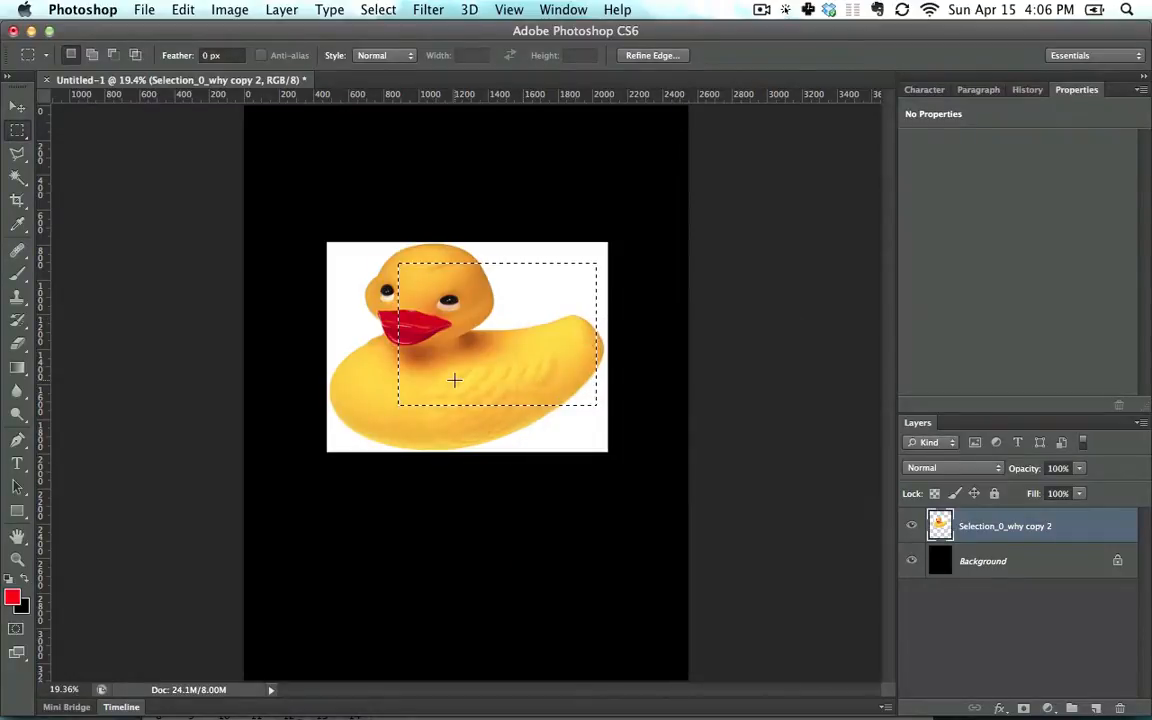
{"action": "key", "text": "alt+BackSpace"}
{"action": "key", "text": "ctrl+z"}
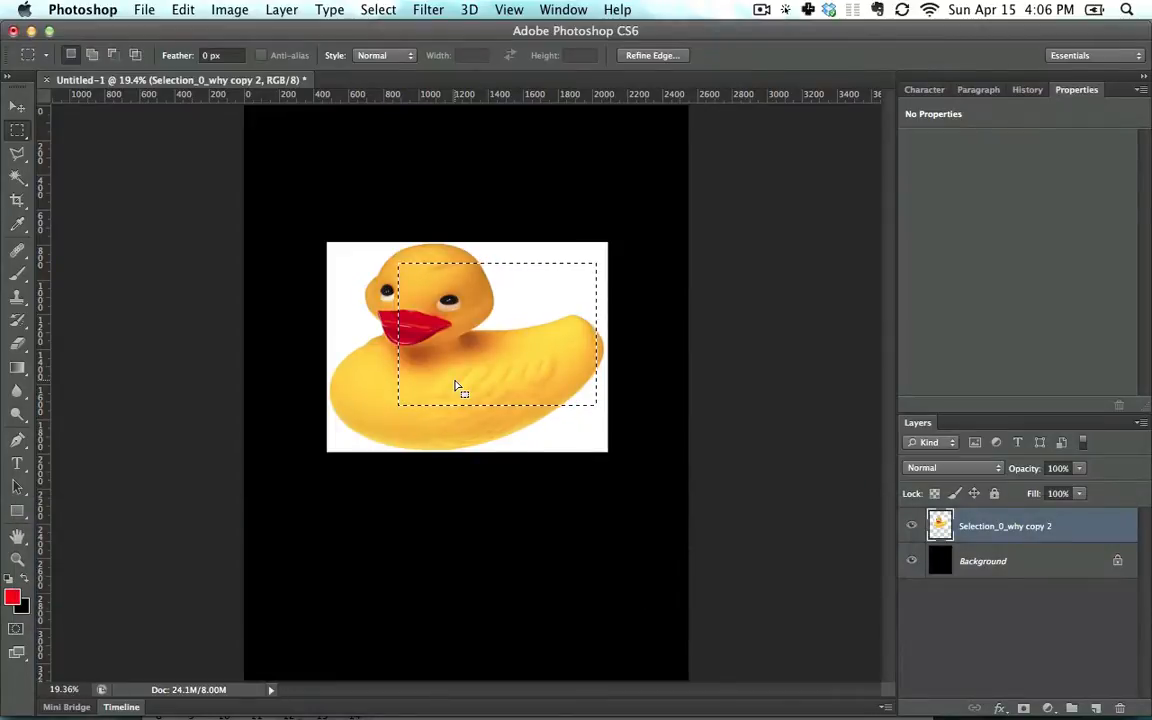
{"action": "key", "text": "alt+BackSpace"}
{"action": "key", "text": "ctrl+z"}
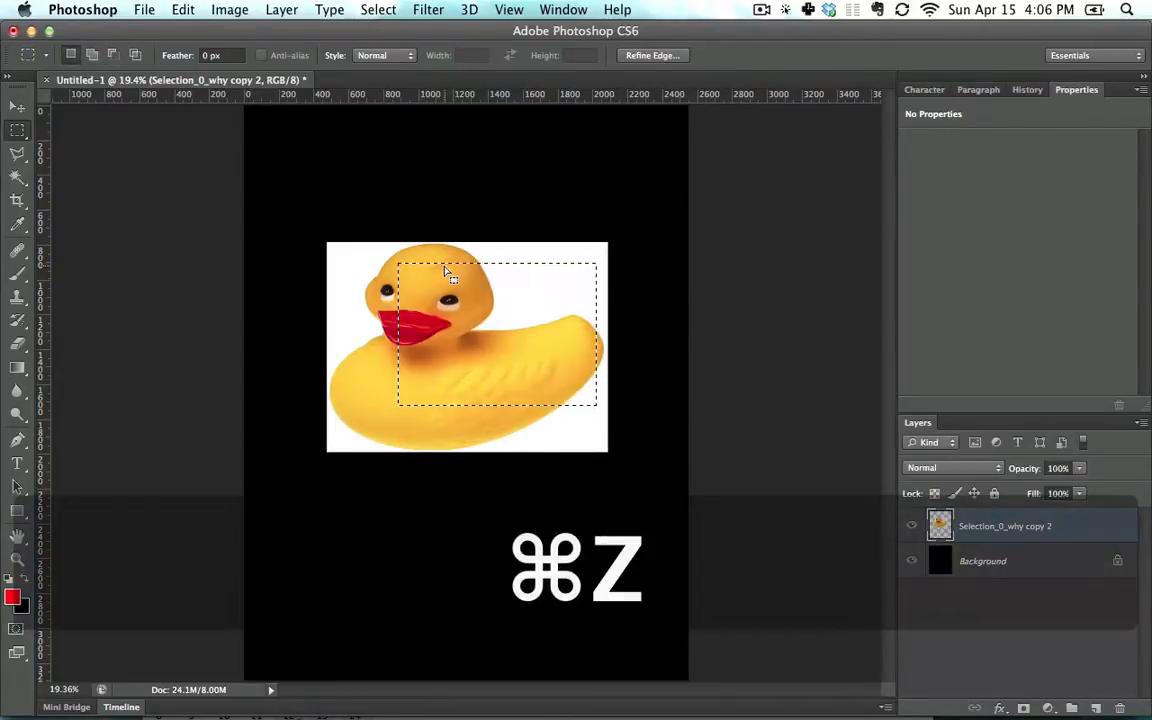
Add Layer 1 and fill a rectangle above the duck's head with red
{"action": "left_click", "coordinate": [1098, 708]}
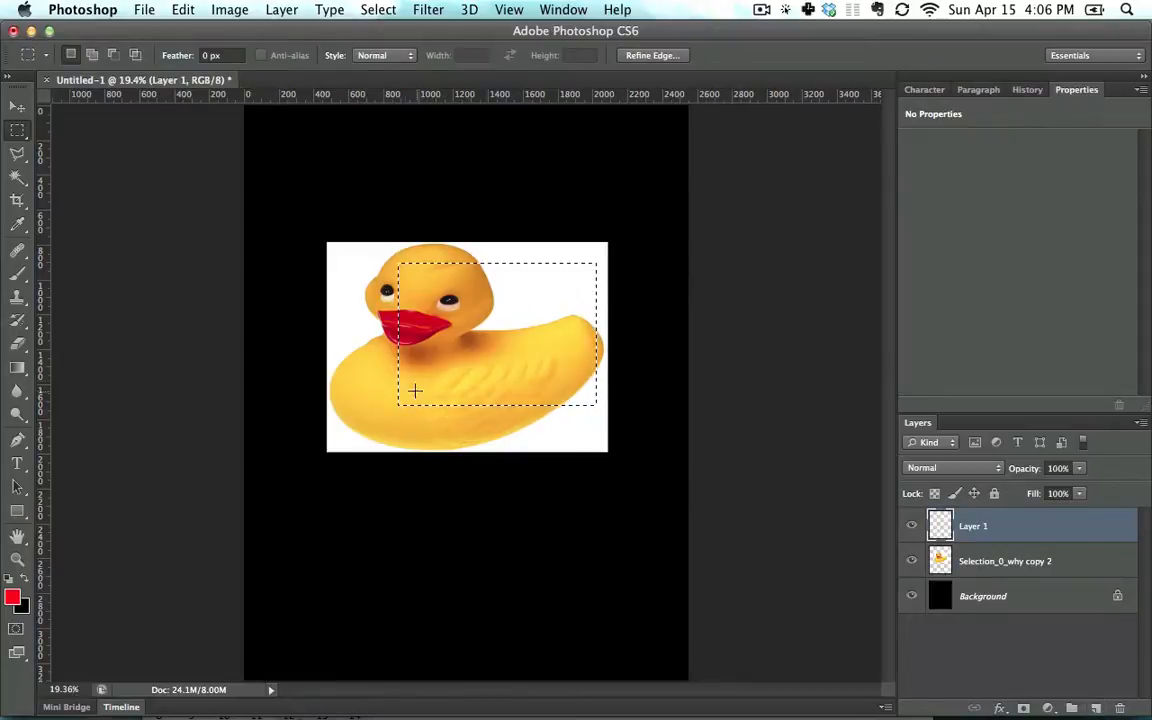
{"action": "left_click", "coordinate": [685, 364]}
{"action": "left_click_drag", "start_coordinate": [309, 137], "coordinate": [510, 249]}
{"action": "key", "text": "alt+BackSpace"}
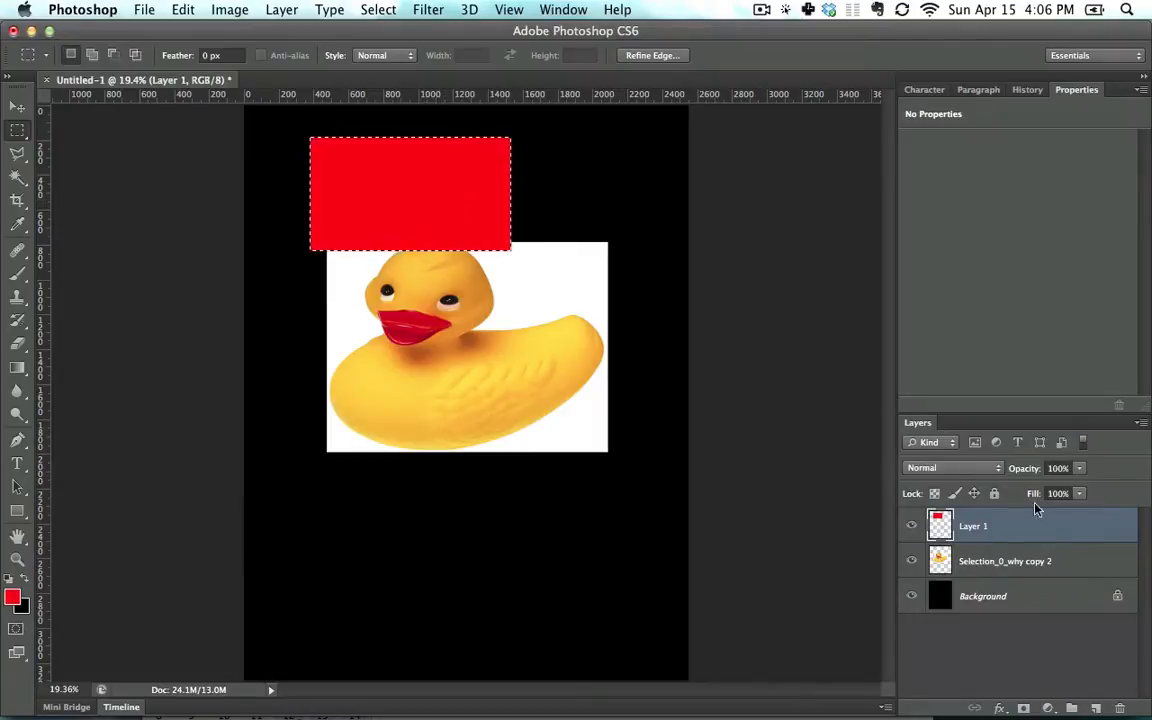
Free-transform the red rectangle, stretching it down over the duck's head
{"action": "key", "text": "super+d"}
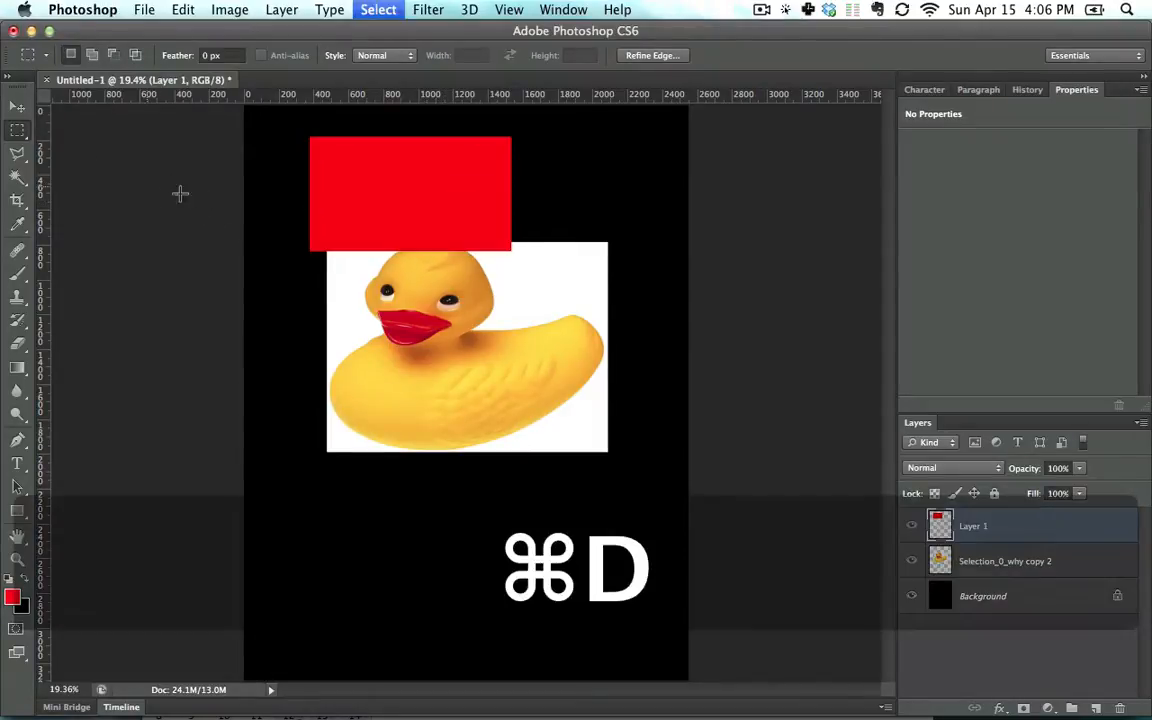
{"action": "key", "text": "super+t"}
{"action": "left_click_drag", "start_coordinate": [510, 248], "coordinate": [555, 300]}
{"action": "key", "text": "Return"}
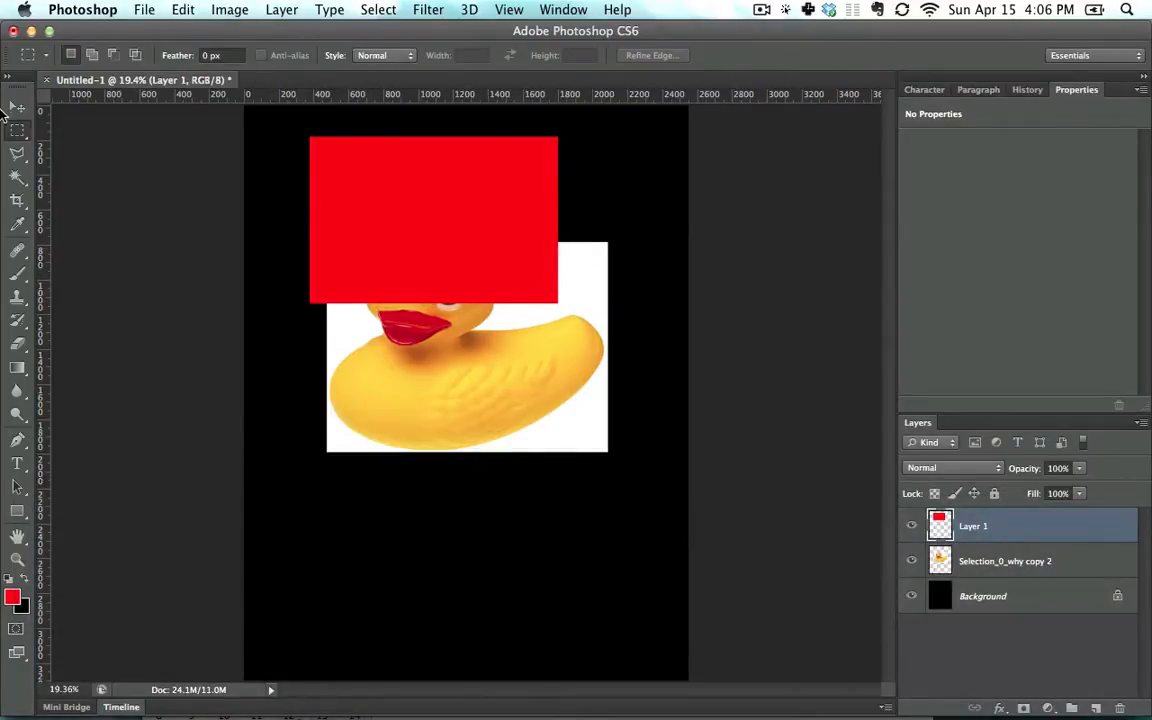
Set the red rectangle layer to 50% opacity, drag it down-left, then delete Layer 1
{"action": "left_click", "coordinate": [13, 107]}
{"action": "key", "text": "5"}
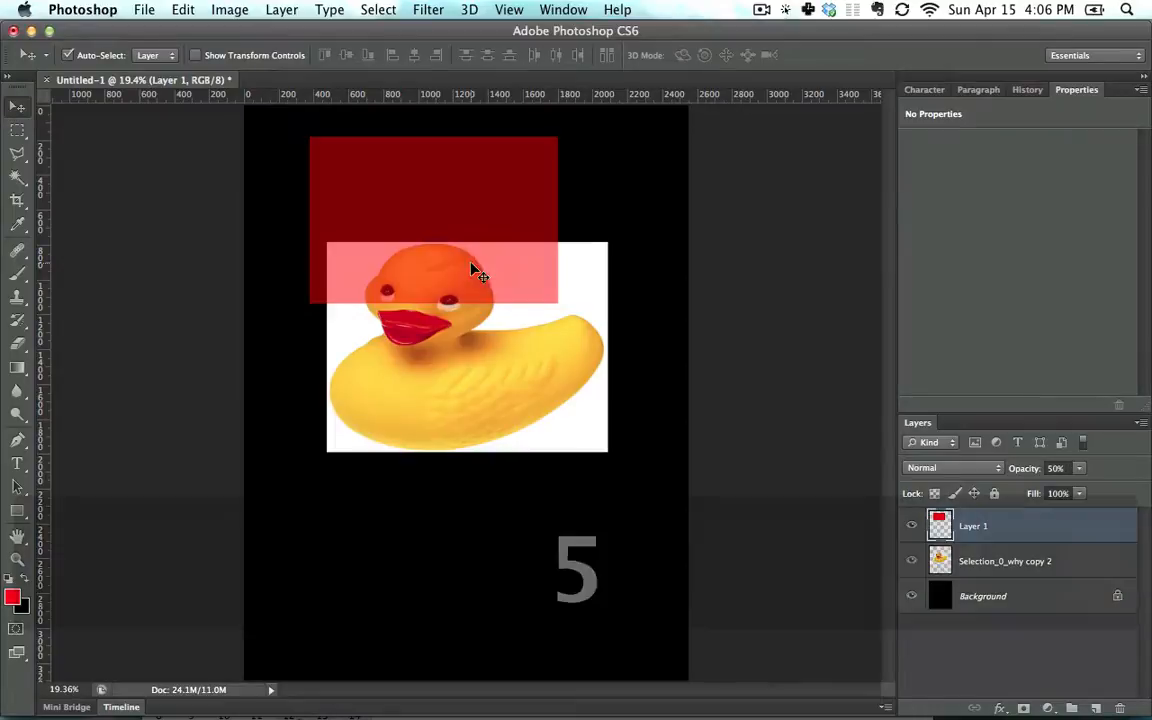
{"action": "left_click_drag", "start_coordinate": [443, 208], "coordinate": [421, 276]}
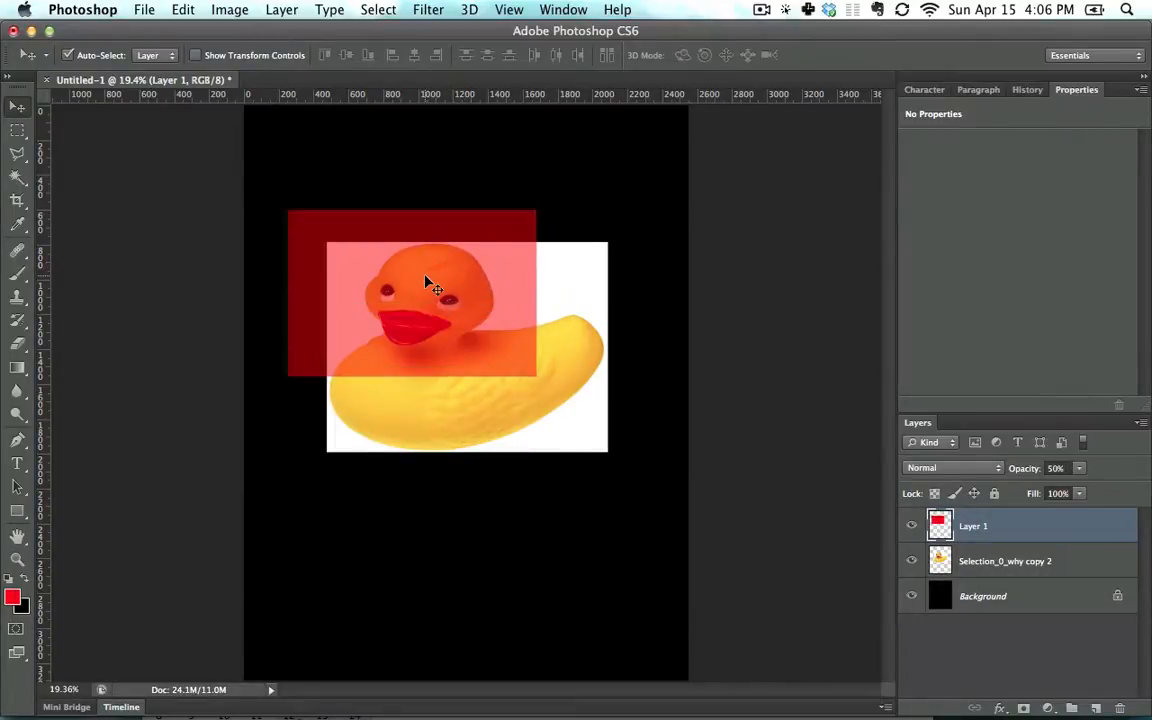
{"action": "key", "text": "BackSpace"}
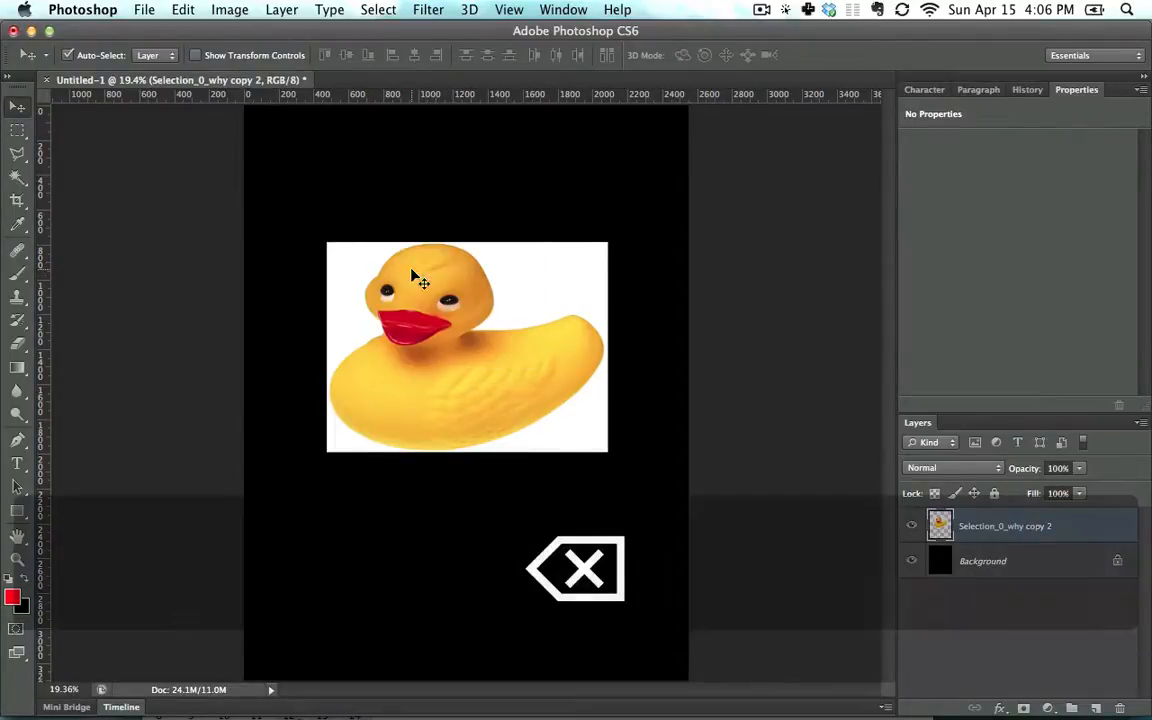
{"action": "left_click", "coordinate": [14, 131]}
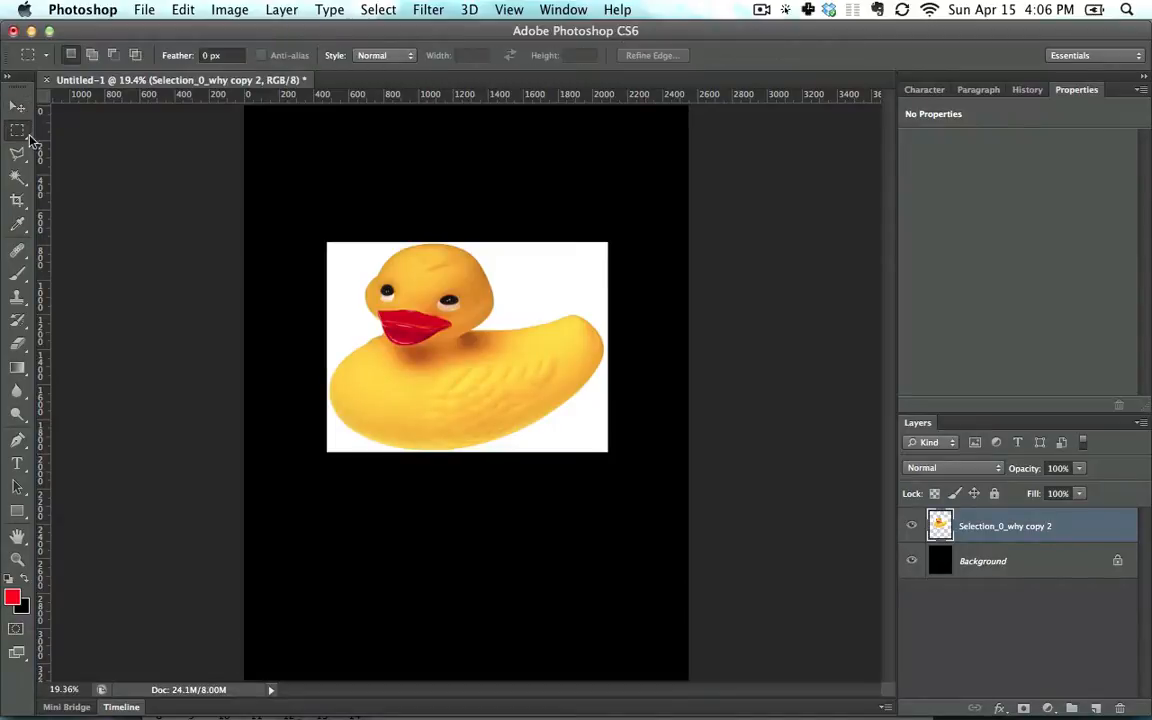
Draw practice elliptical selections over the duck, including one from the centre, clearing each
{"action": "right_click", "coordinate": [30, 138]}
{"action": "left_click", "coordinate": [100, 137]}
{"action": "left_click_drag", "start_coordinate": [393, 268], "coordinate": [567, 410]}
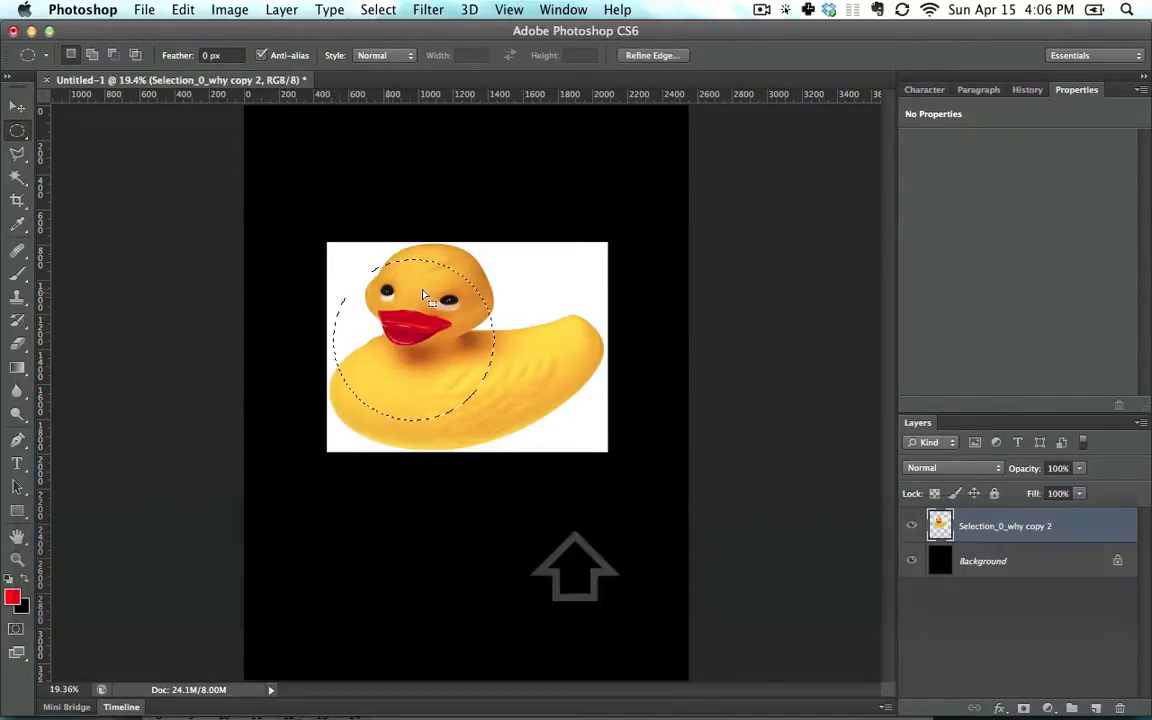
{"action": "left_click", "coordinate": [427, 298]}
{"action": "left_click_drag", "start_coordinate": [429, 335], "coordinate": [576, 203]}
{"action": "left_click", "coordinate": [489, 365]}
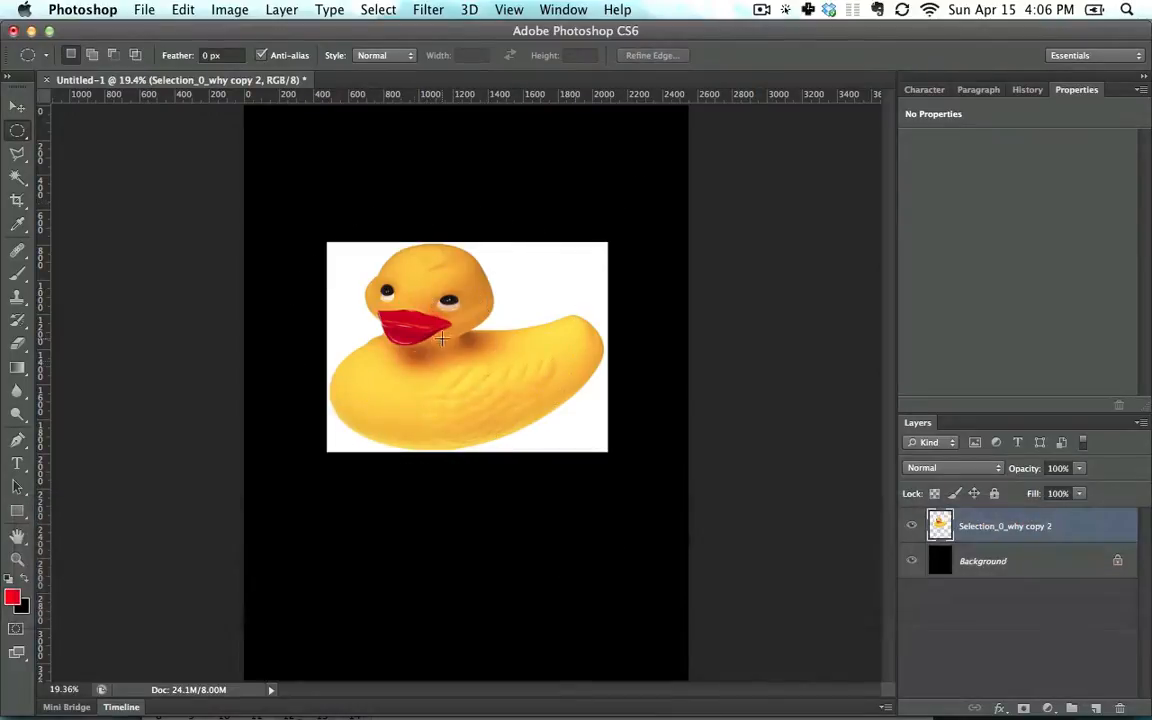
Select a circle over the duck, then add, subtract and intersect ellipses, then deselect and switch to the browser
{"action": "mouse_move", "coordinate": [437, 334]}
{"action": "left_mouse_down"}
{"action": "mouse_move", "coordinate": [535, 238]}
{"action": "mouse_move", "coordinate": [571, 231]}
{"action": "mouse_move", "coordinate": [539, 233]}
{"action": "left_mouse_up"}
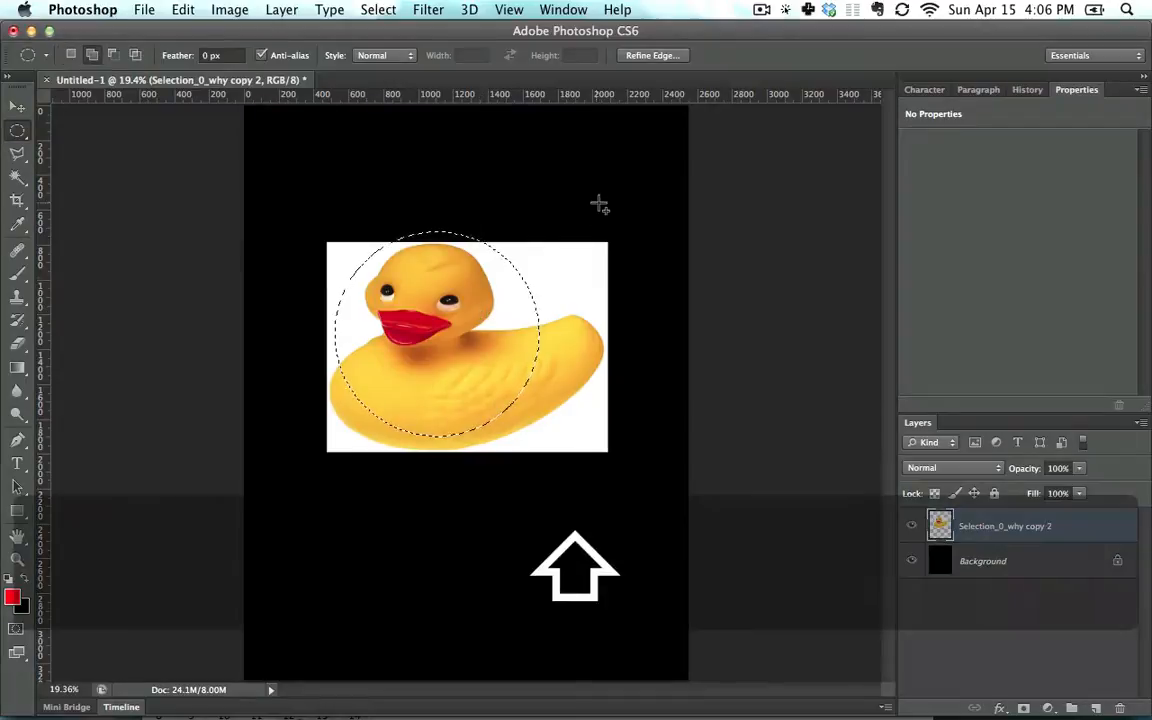
{"action": "left_click_drag", "start_coordinate": [598, 200], "coordinate": [432, 376]}
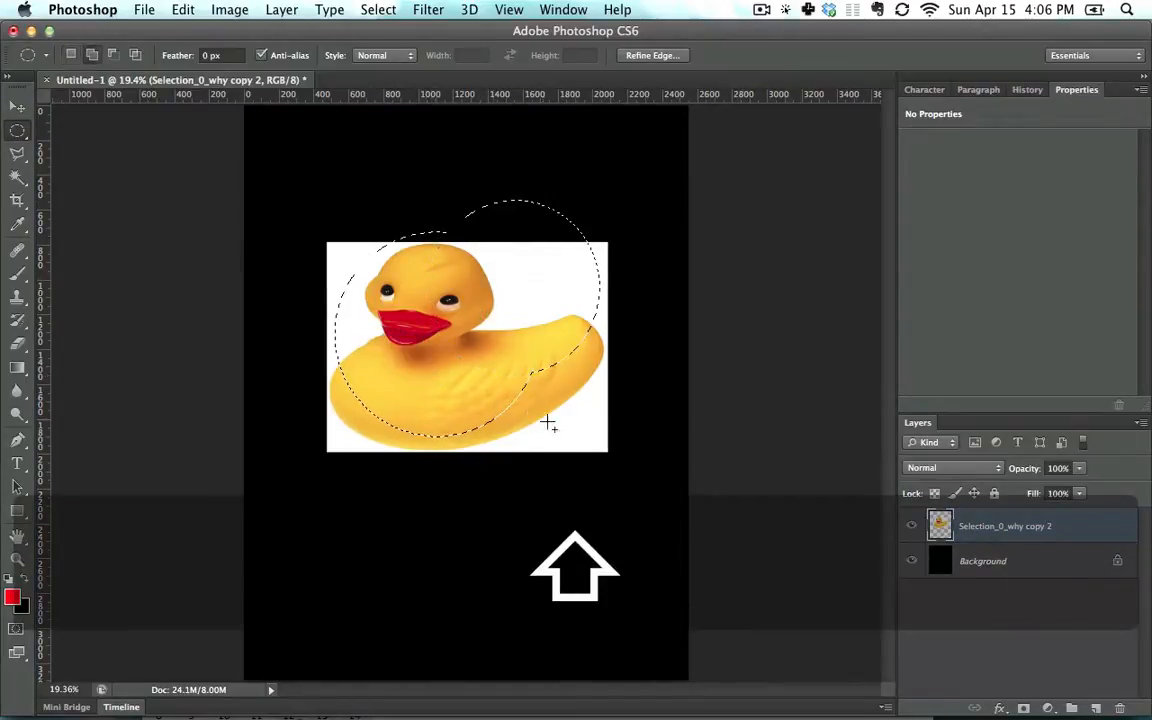
{"action": "left_click_drag", "start_coordinate": [540, 390], "coordinate": [502, 355]}
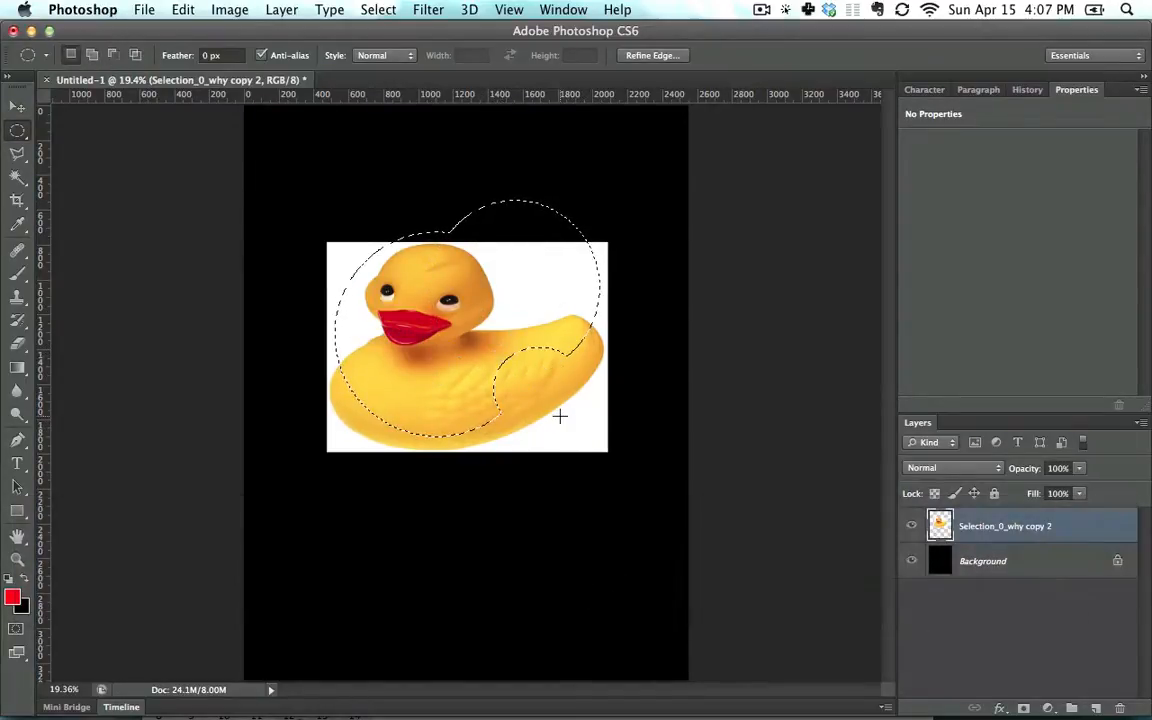
{"action": "left_click_drag", "start_coordinate": [599, 476], "coordinate": [440, 276]}
{"action": "left_click", "coordinate": [497, 327]}
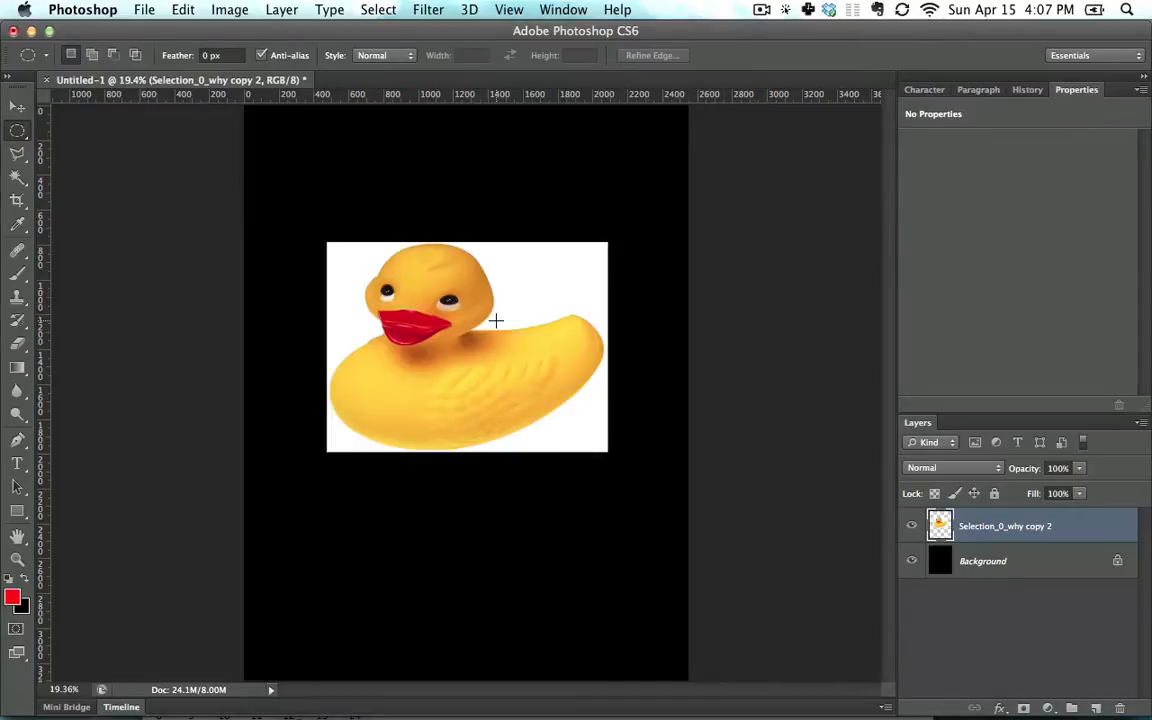
{"action": "key", "text": "super+Tab"}
{"action": "key", "text": "super+Tab"}
{"action": "key", "text": "super+Tab"}
{"action": "key", "text": "super+Tab"}
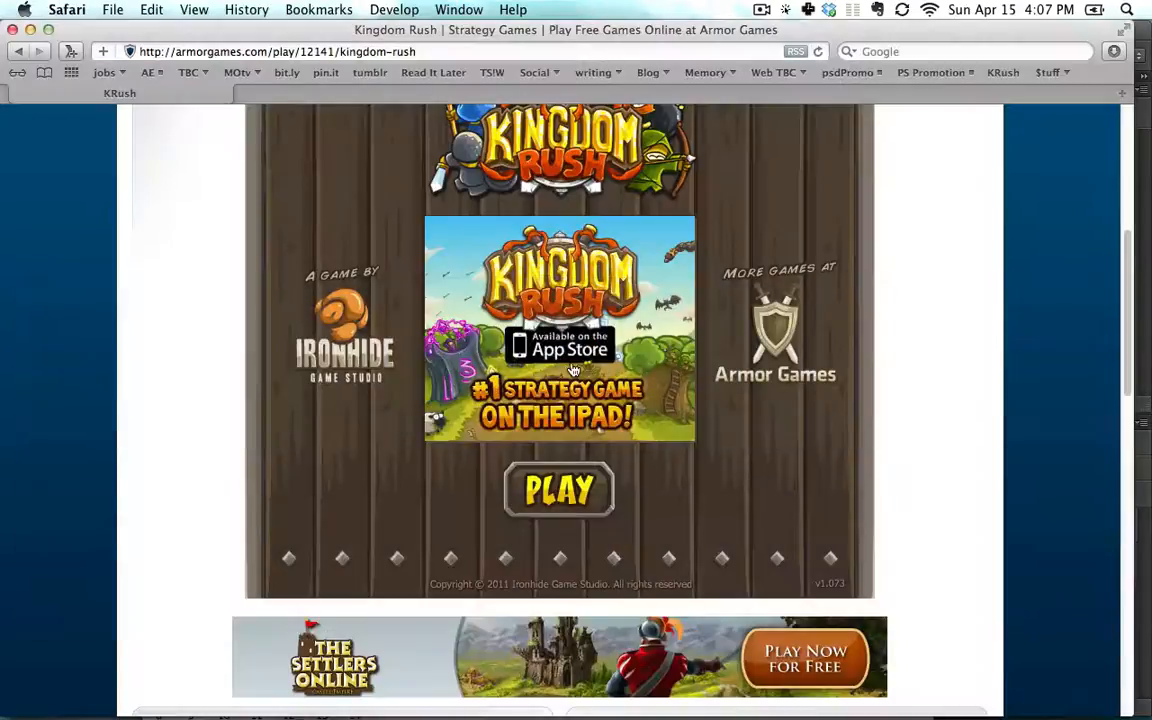
{"action": "key", "text": "super+n"}
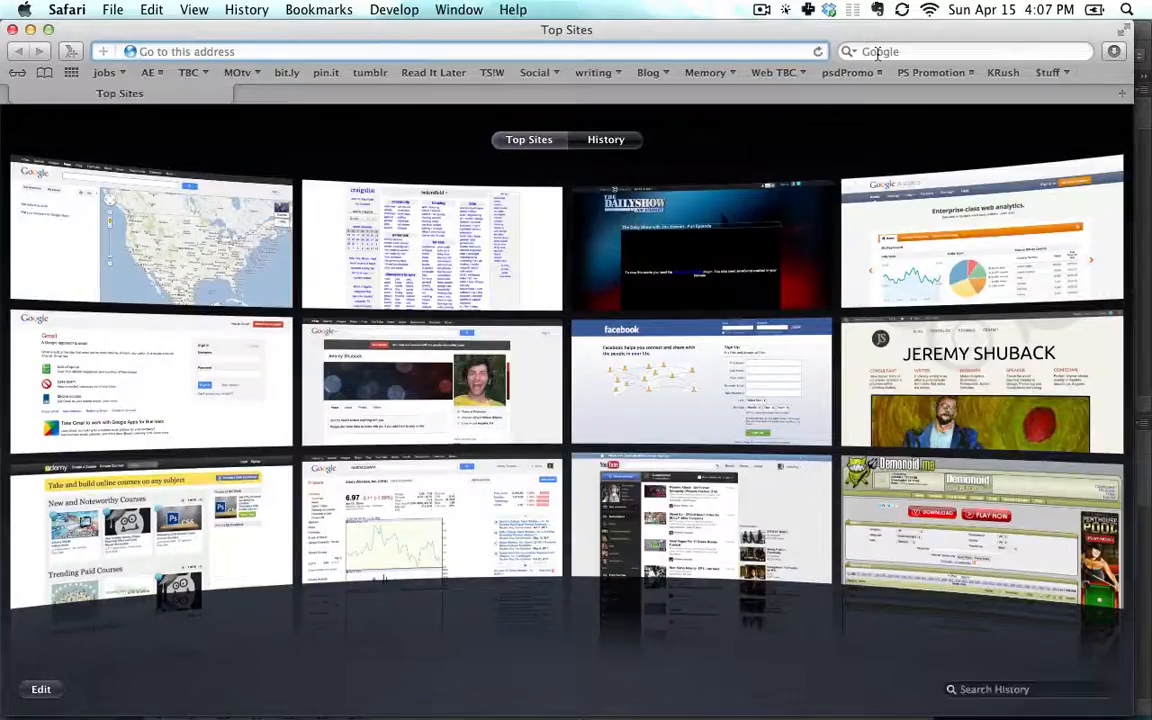
{"action": "left_click", "coordinate": [878, 52]}
{"action": "key", "text": "Return"}
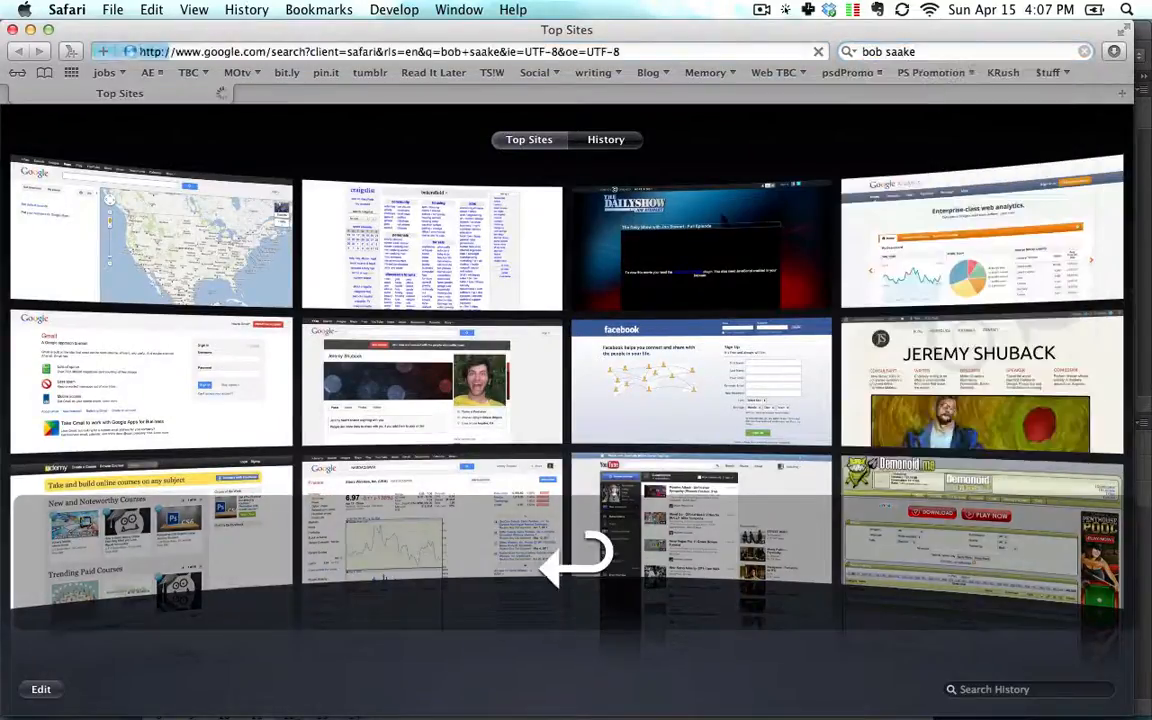
{"action": "left_click", "coordinate": [322, 290]}
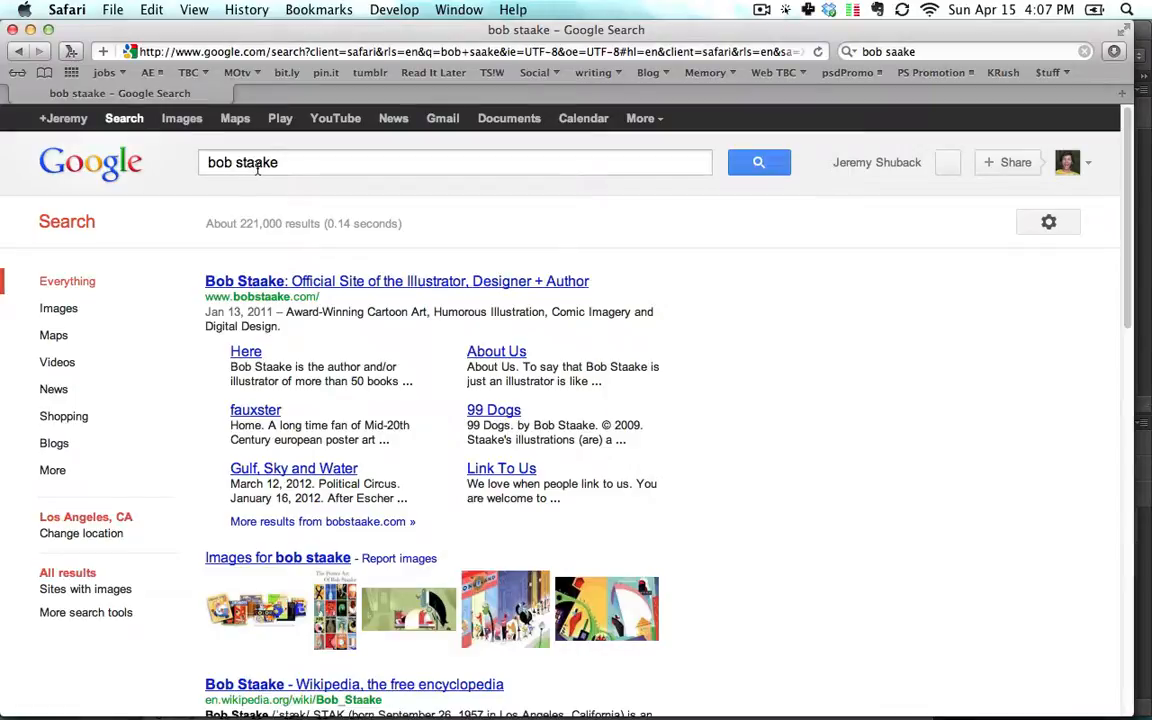
{"action": "key", "text": "super+w"}
{"action": "key", "text": "super+Tab"}
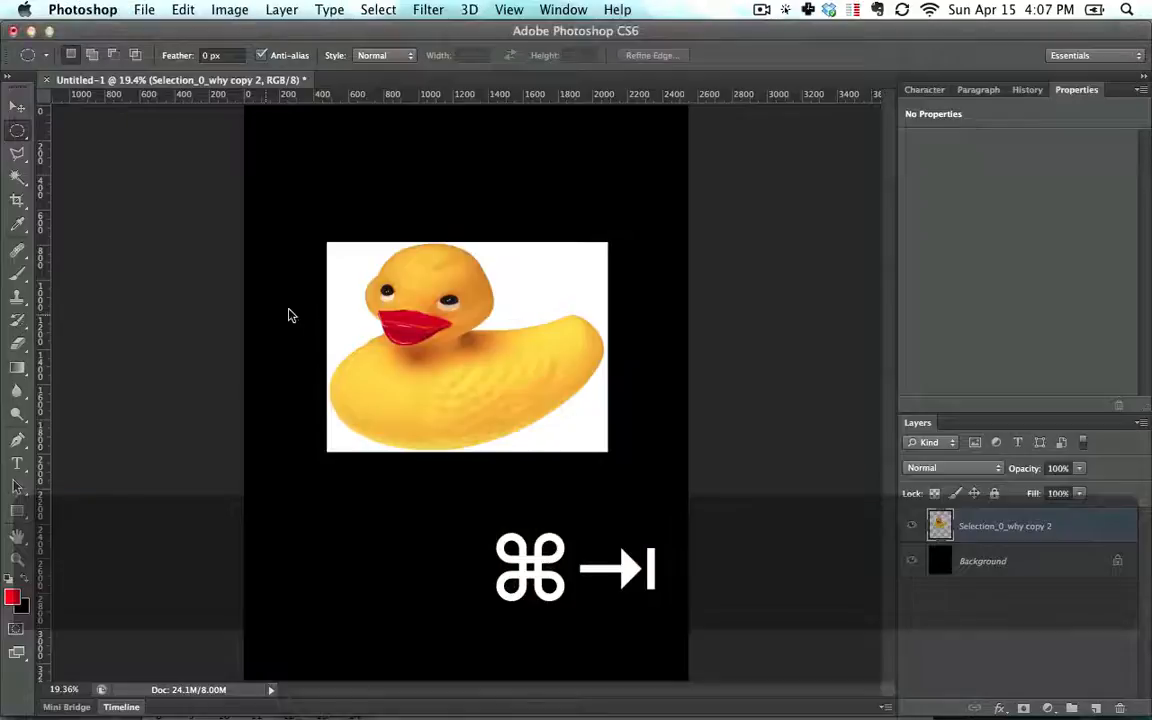